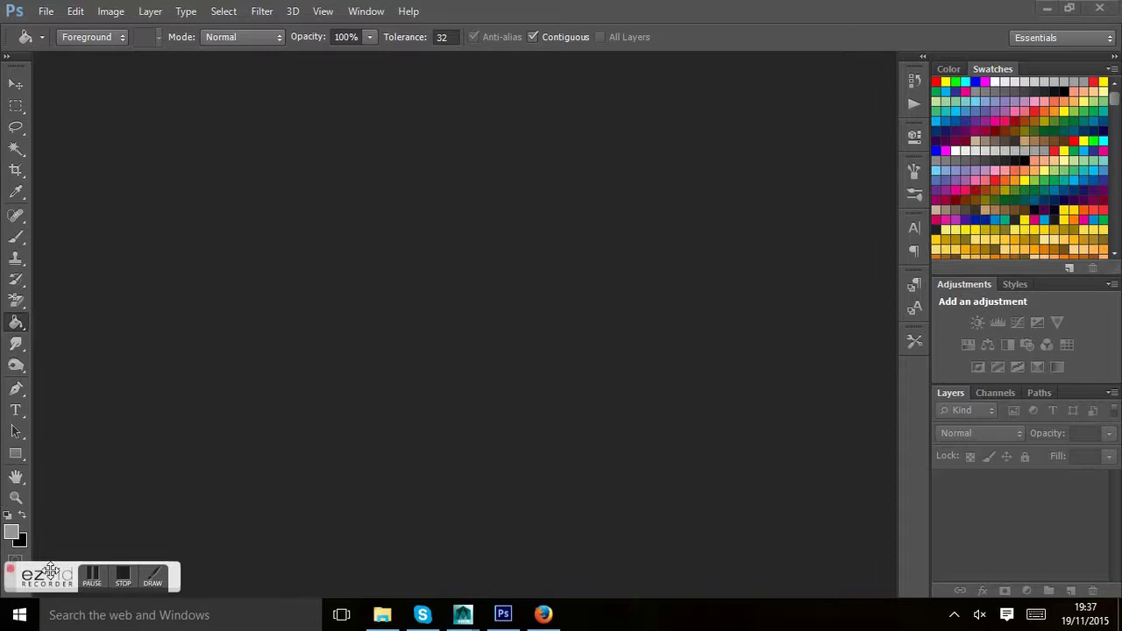
drag(51, 584, 702, 624)
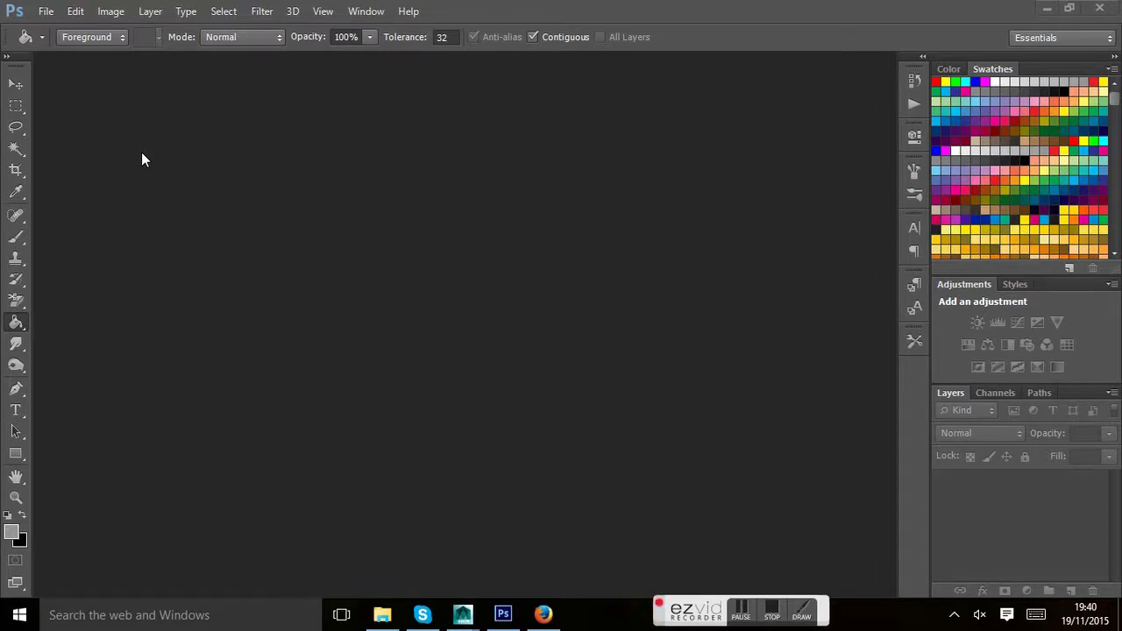
Step: Start a new document named "PVC Start" with the Custom preset
click(47, 13)
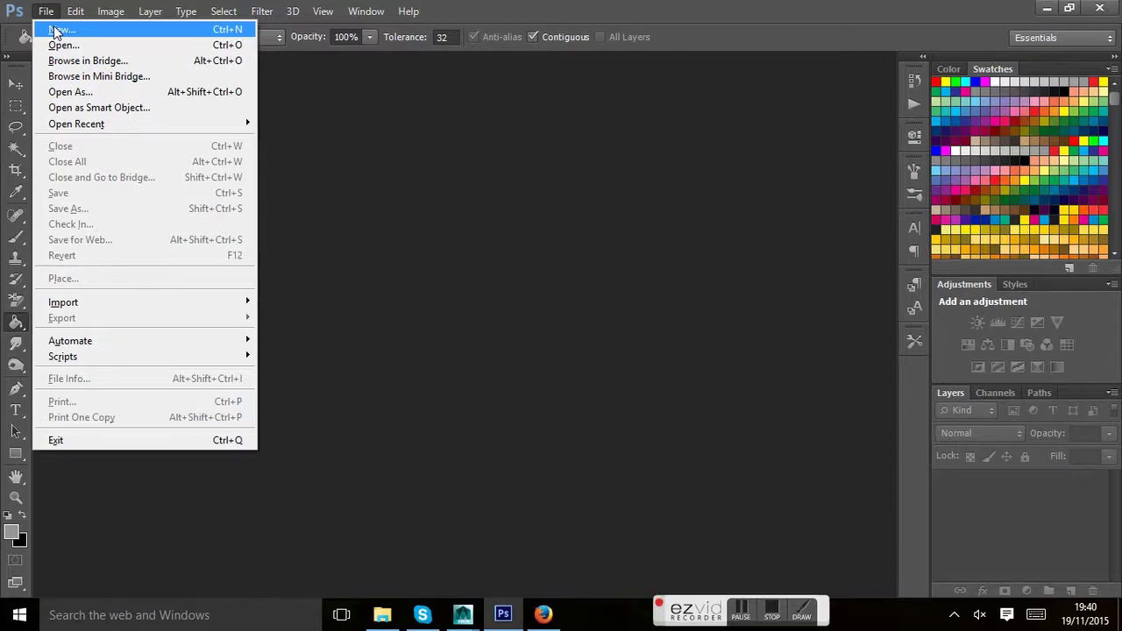
click(55, 31)
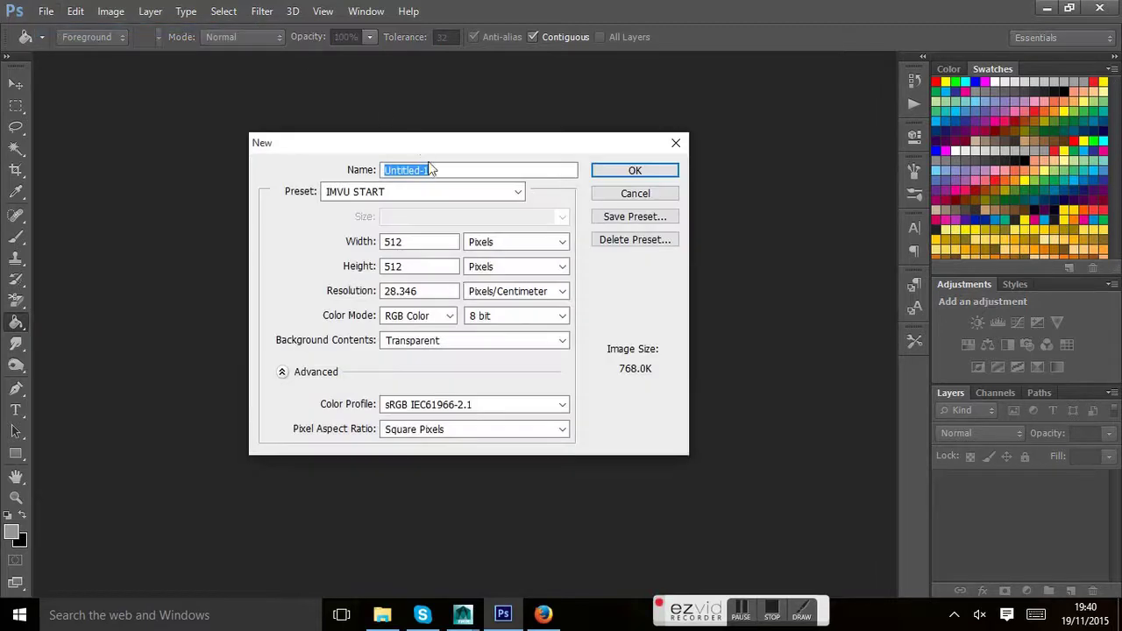
click(429, 170)
drag(429, 169, 370, 175)
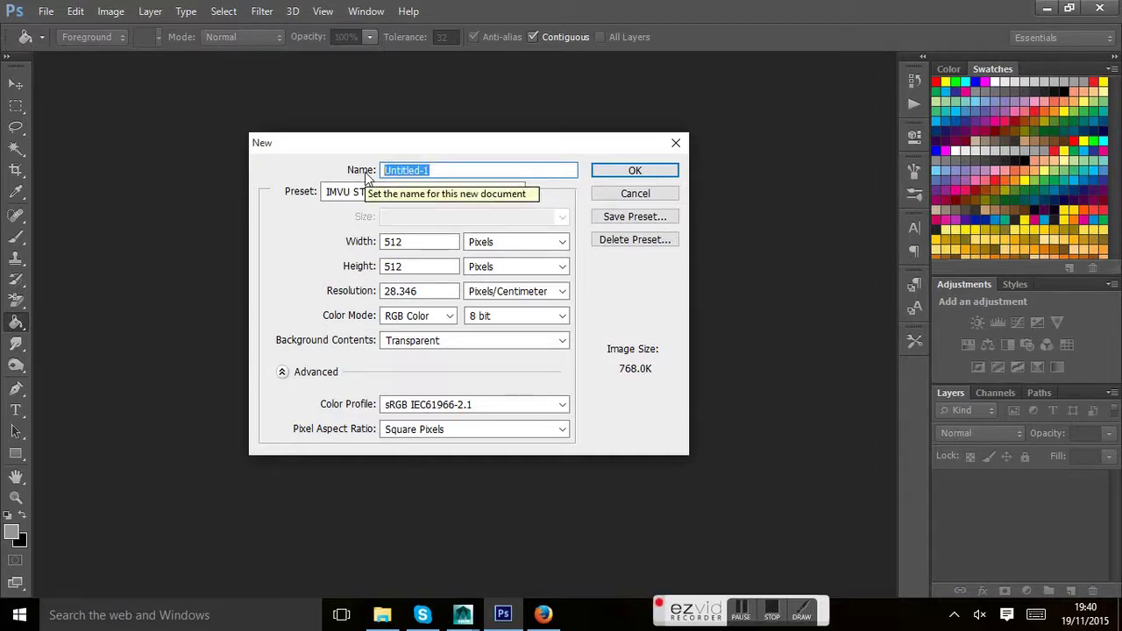
text(PVC Start)
click(520, 191)
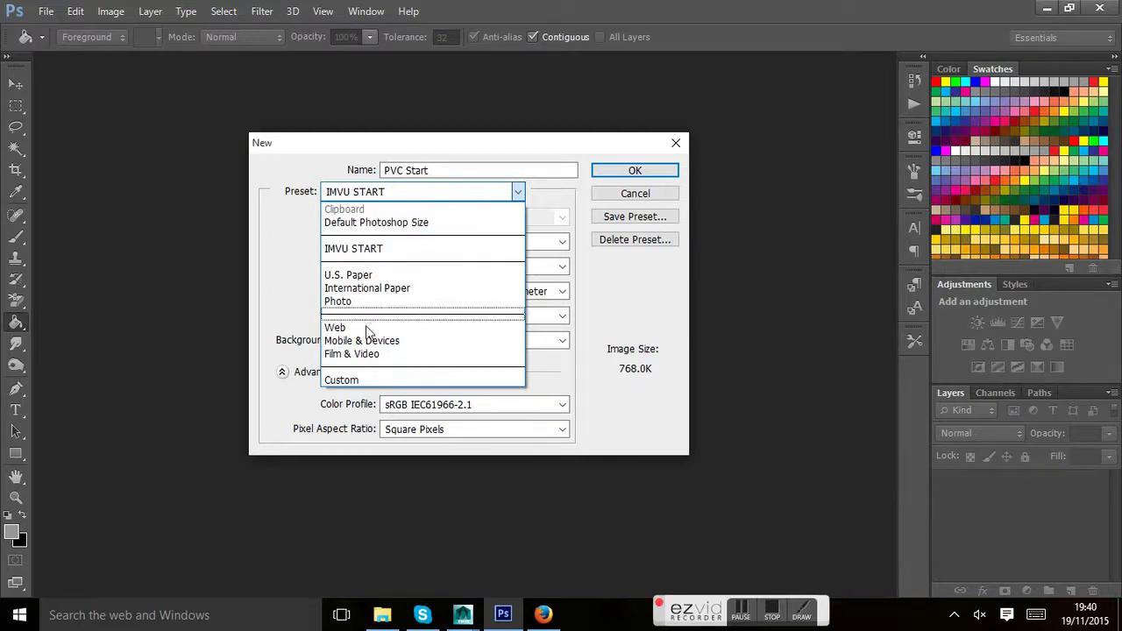
click(366, 378)
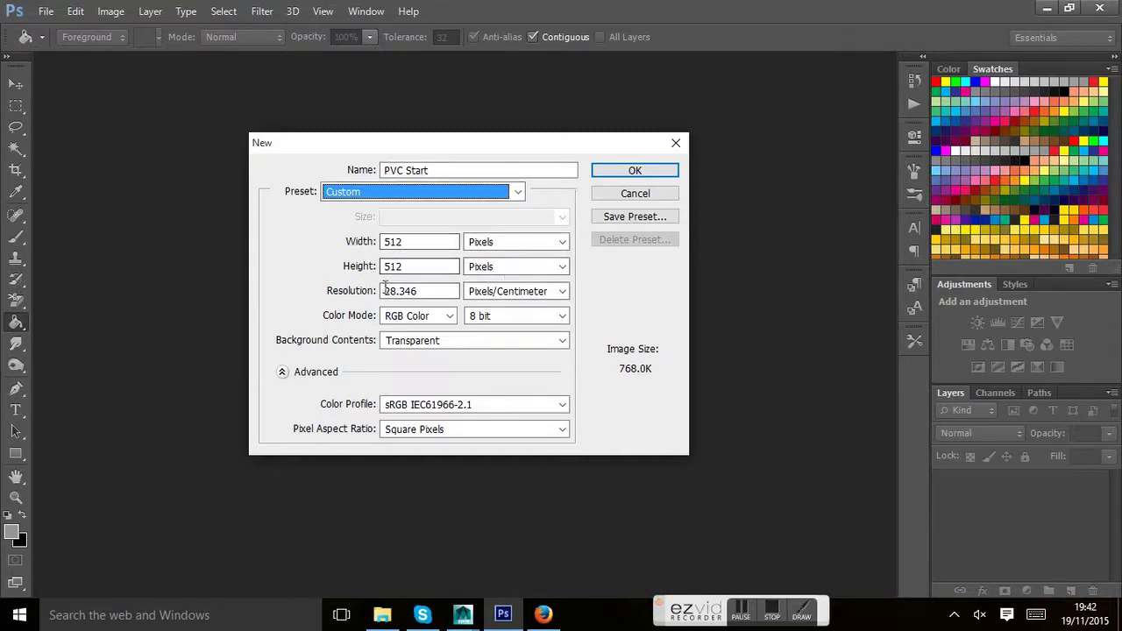
Step: Review the unit options for width and height and the bit depth options, keeping Pixels and 8 bit
click(562, 242)
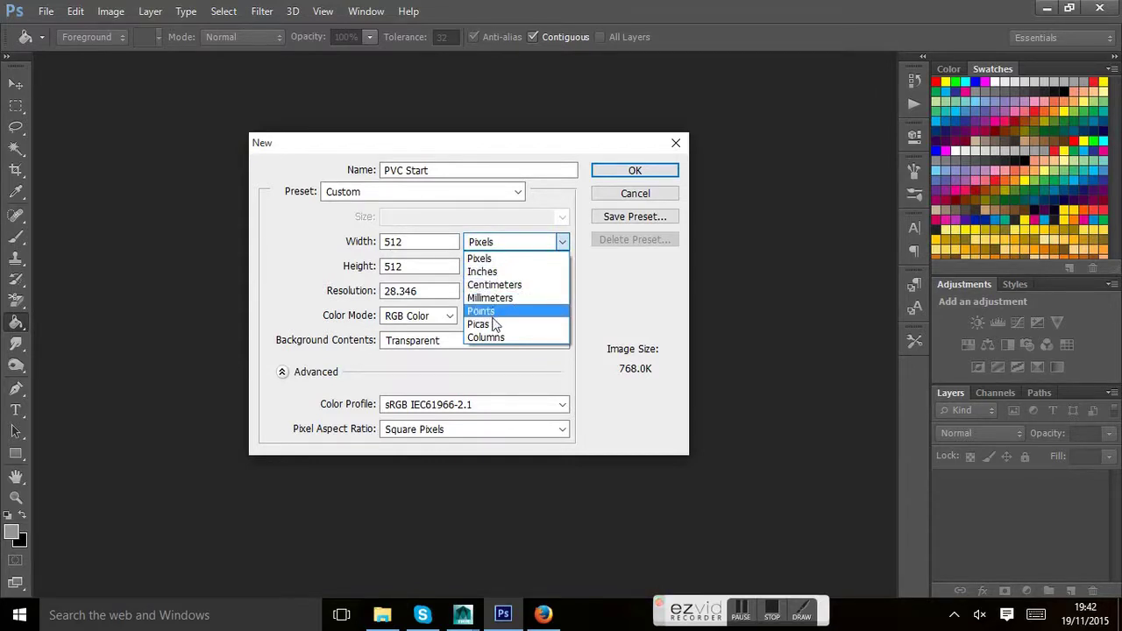
click(587, 298)
click(563, 266)
click(564, 265)
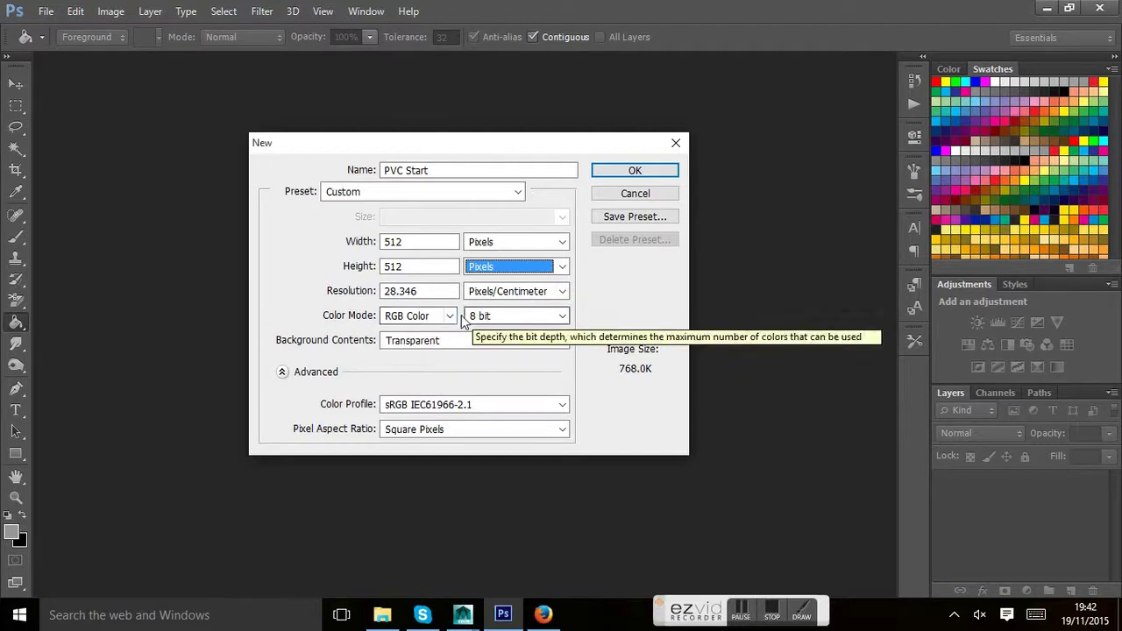
click(566, 317)
click(564, 317)
click(564, 317)
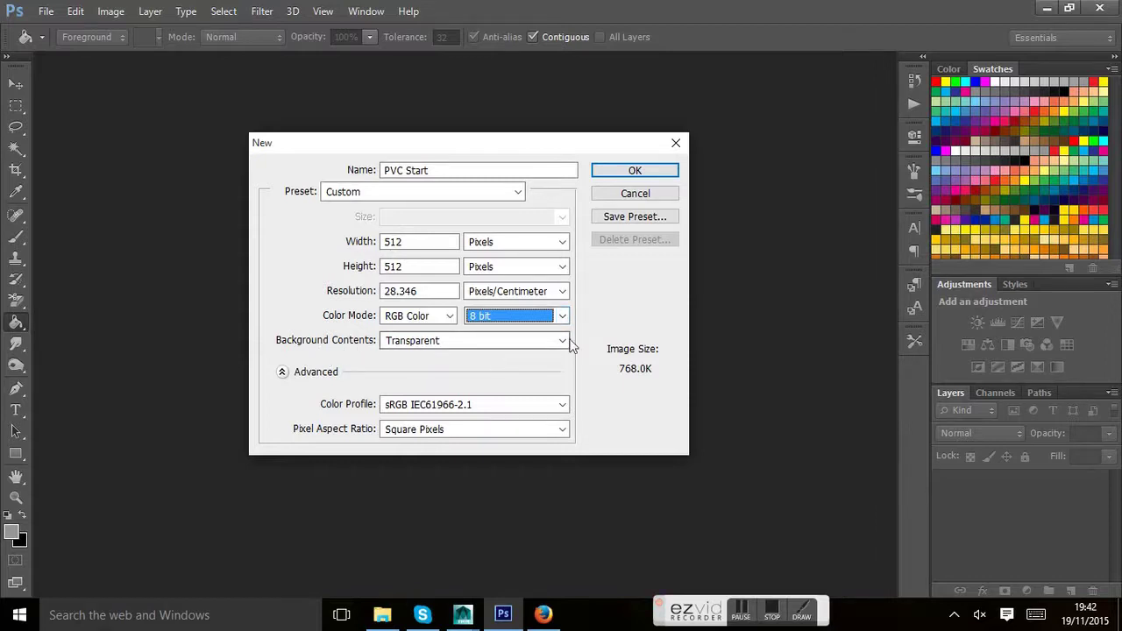
Step: Choose Transparent background contents, collapse the advanced settings and create the 512 x 512 pixel document
click(568, 342)
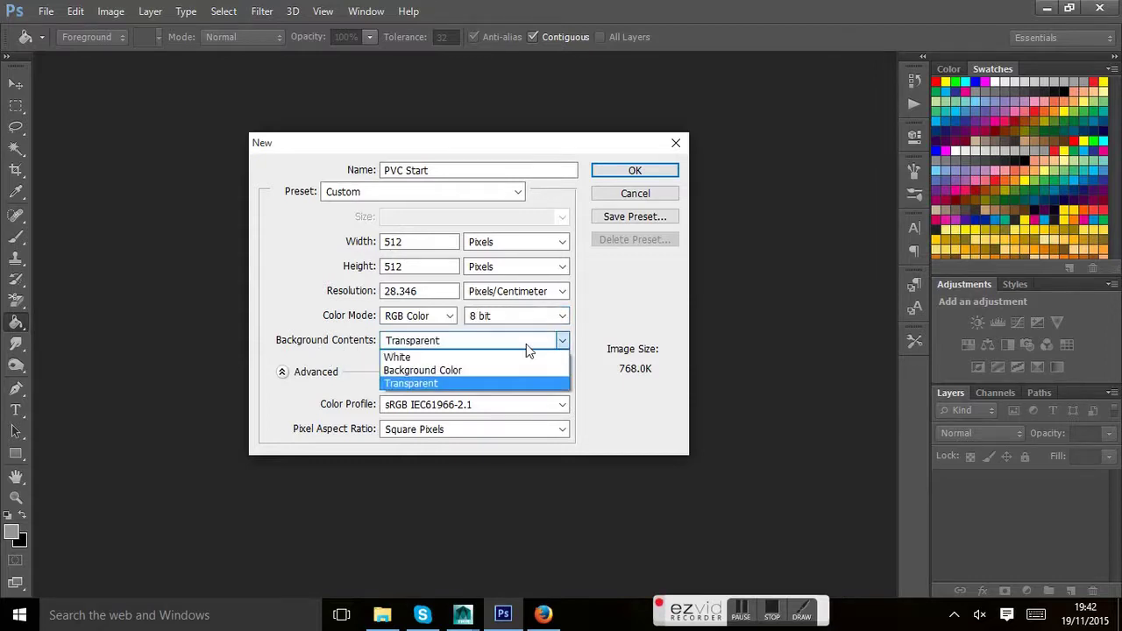
click(469, 383)
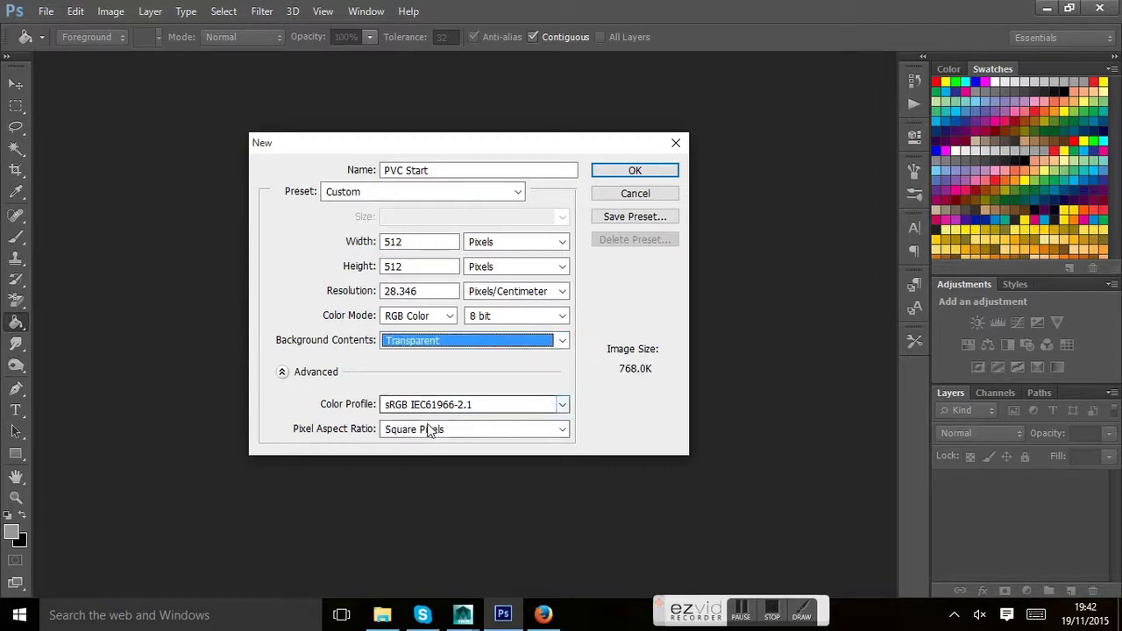
click(288, 374)
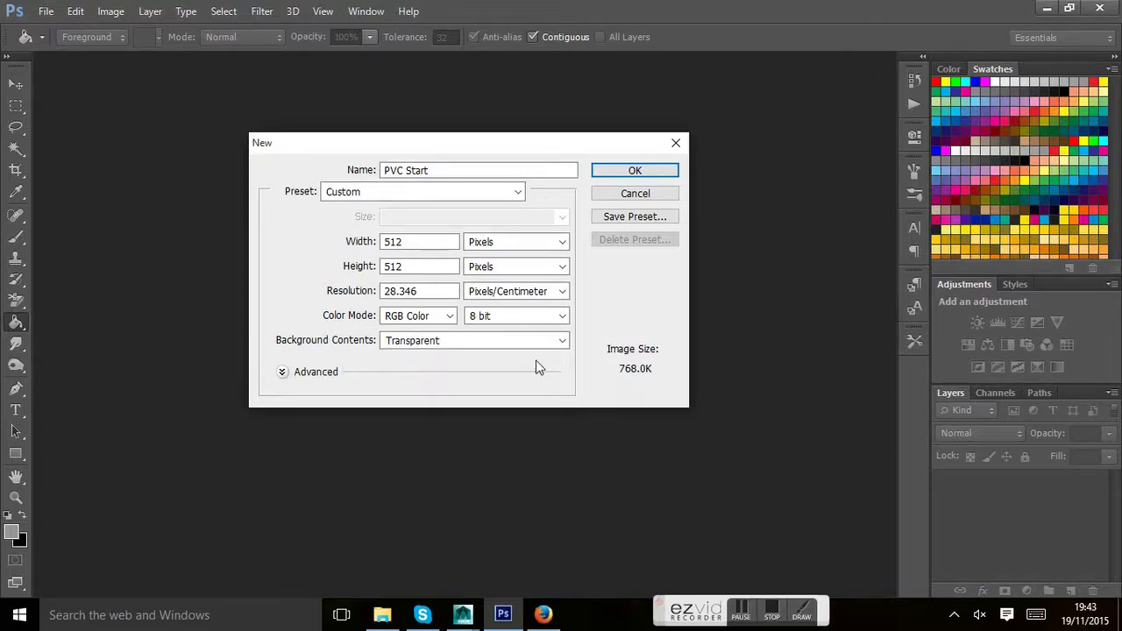
click(631, 171)
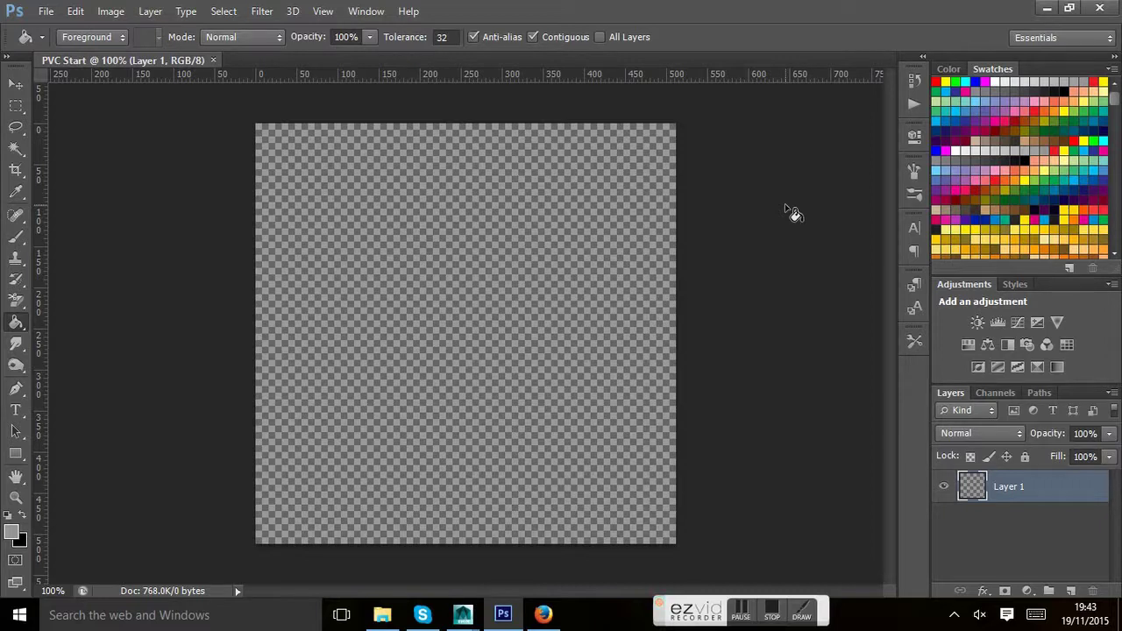
Step: Swap the foreground and background colours so that black is the foreground colour
click(22, 517)
Step: Try rearranging the docked panels and the tool palette, and return each to its original place
drag(198, 170, 1, 77)
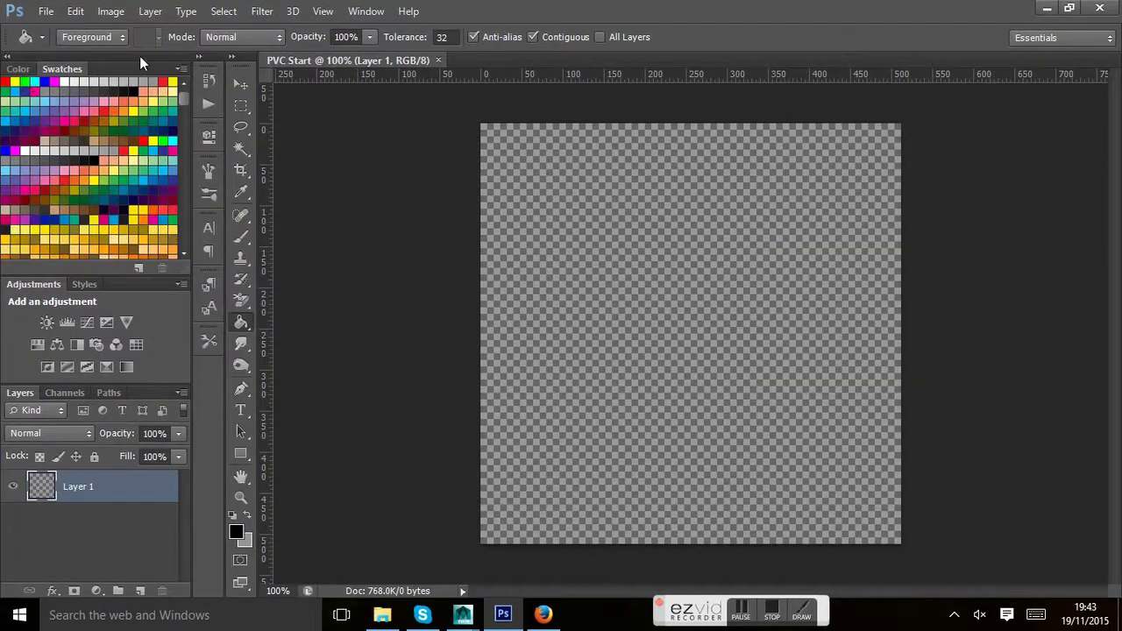
drag(140, 55, 1121, 58)
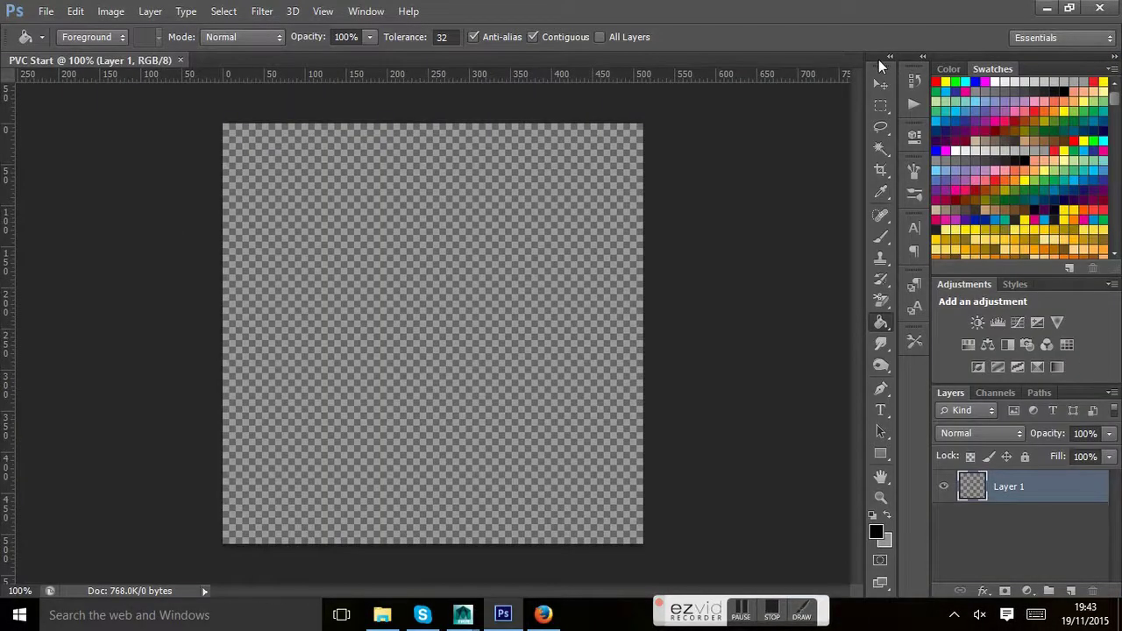
mouse_move(878, 57)
mouse_down()
mouse_move(862, 72)
mouse_move(899, 58)
mouse_move(880, 58)
mouse_up()
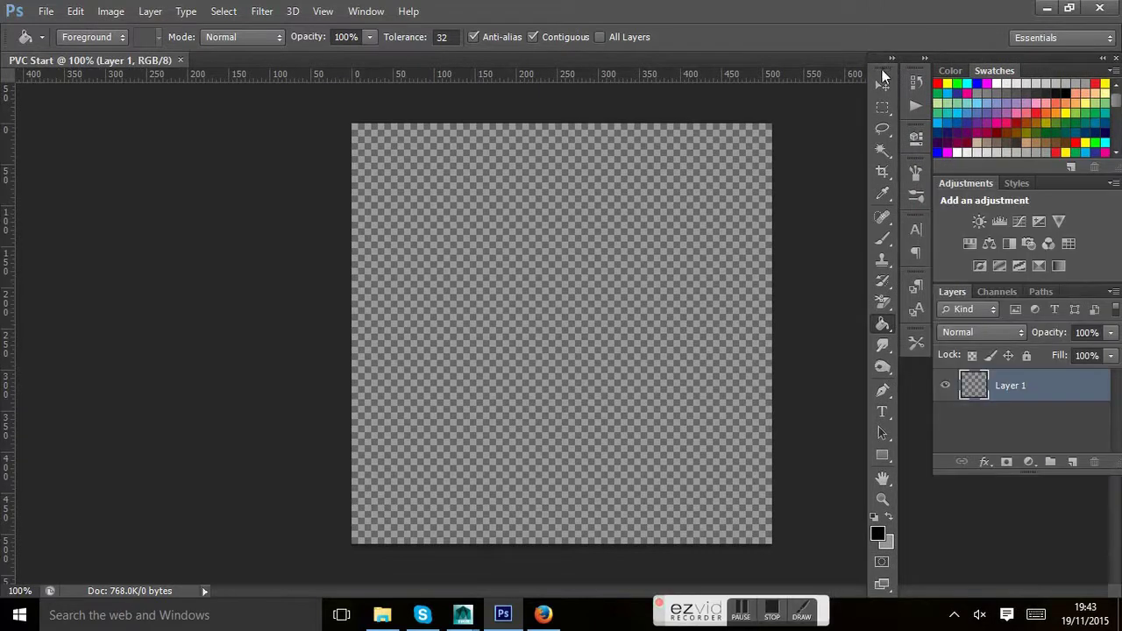
drag(881, 69, 4, 79)
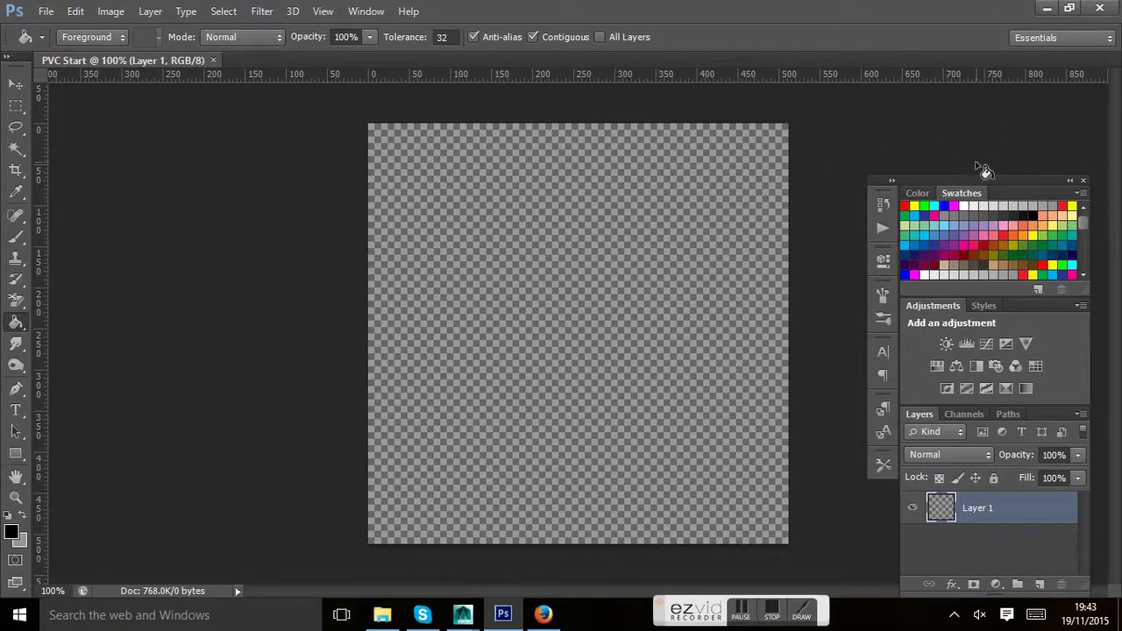
drag(970, 183, 1120, 57)
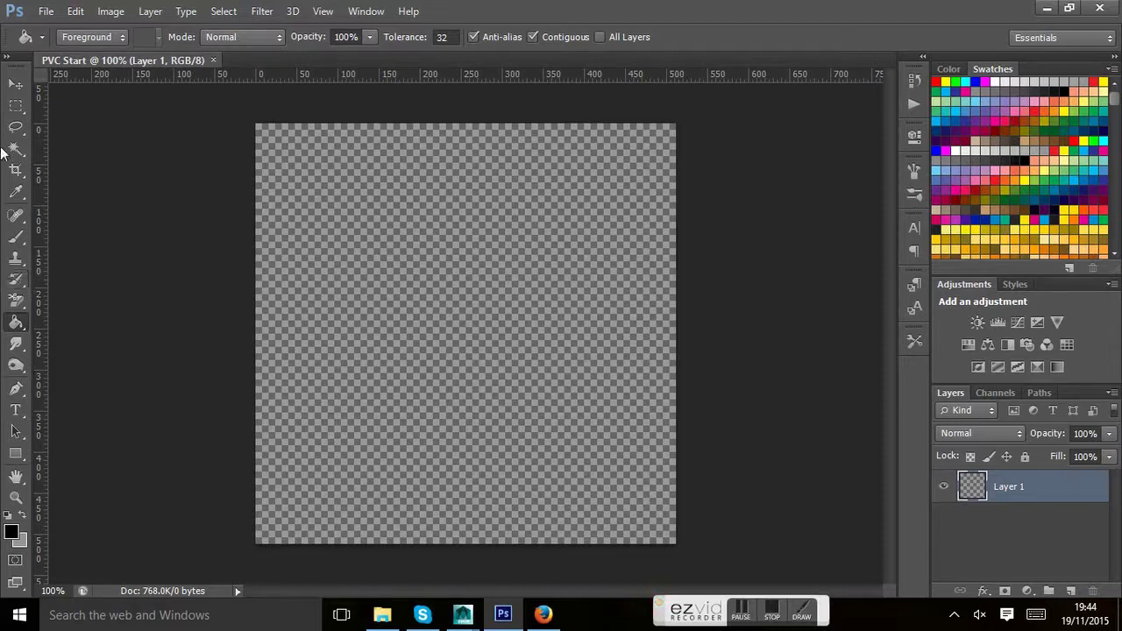
Step: Switch to the Gradient Tool and back to the Paint Bucket Tool
right_click(13, 329)
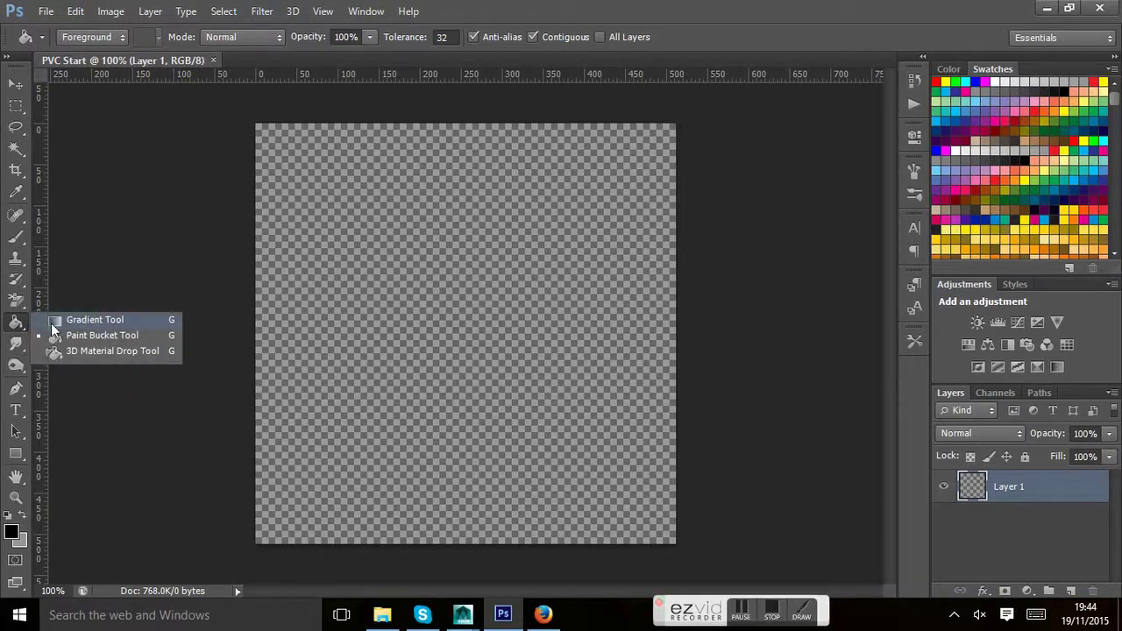
click(53, 323)
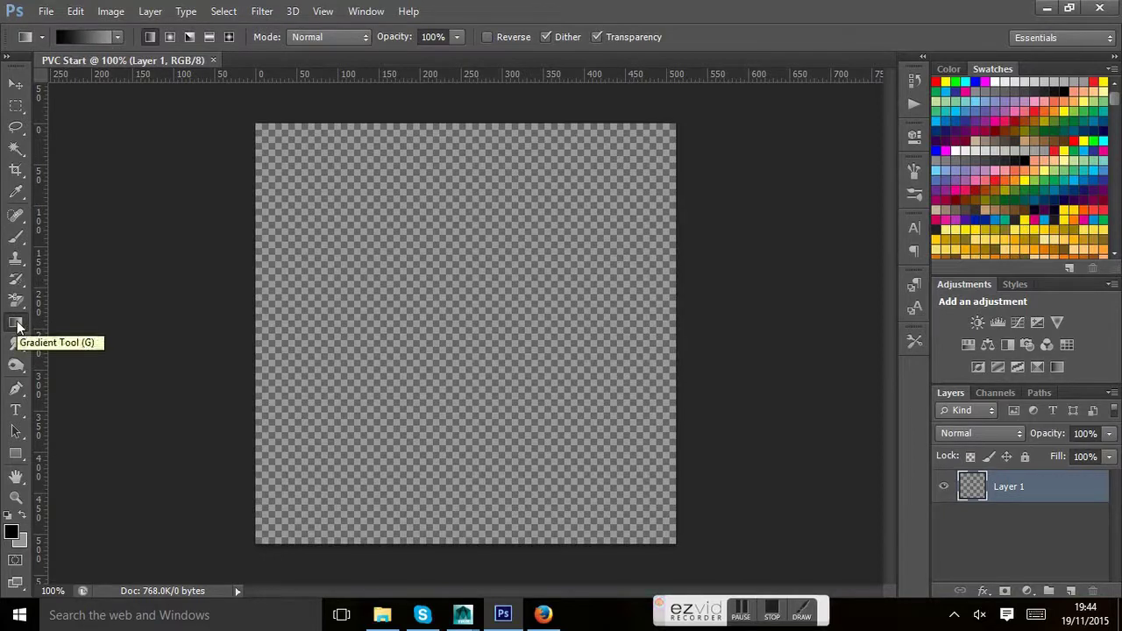
right_click(17, 326)
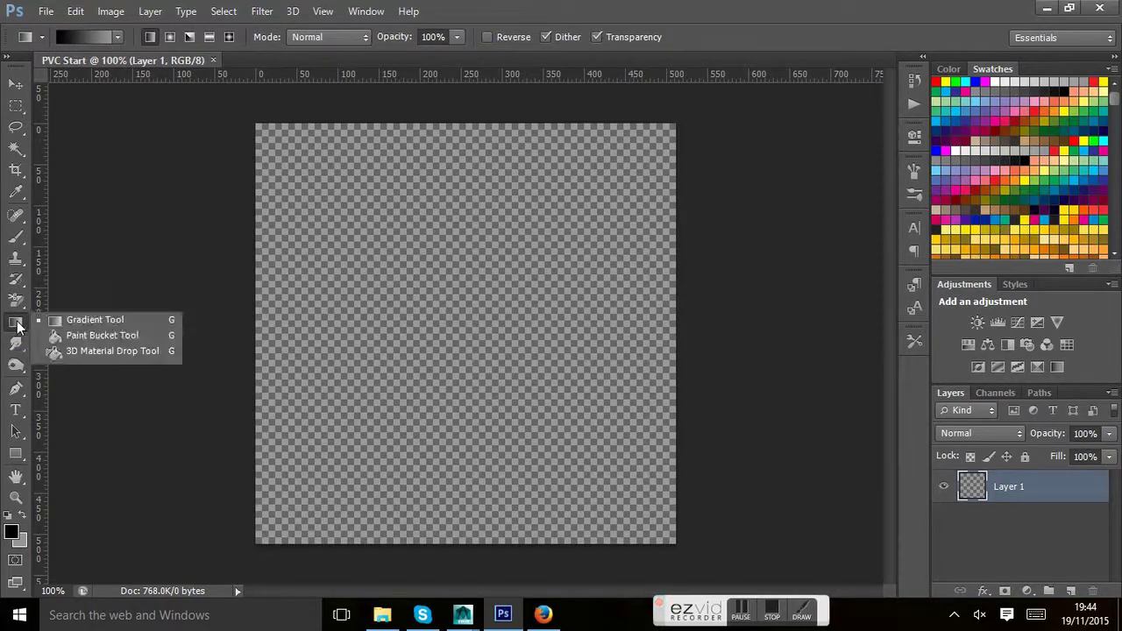
click(68, 334)
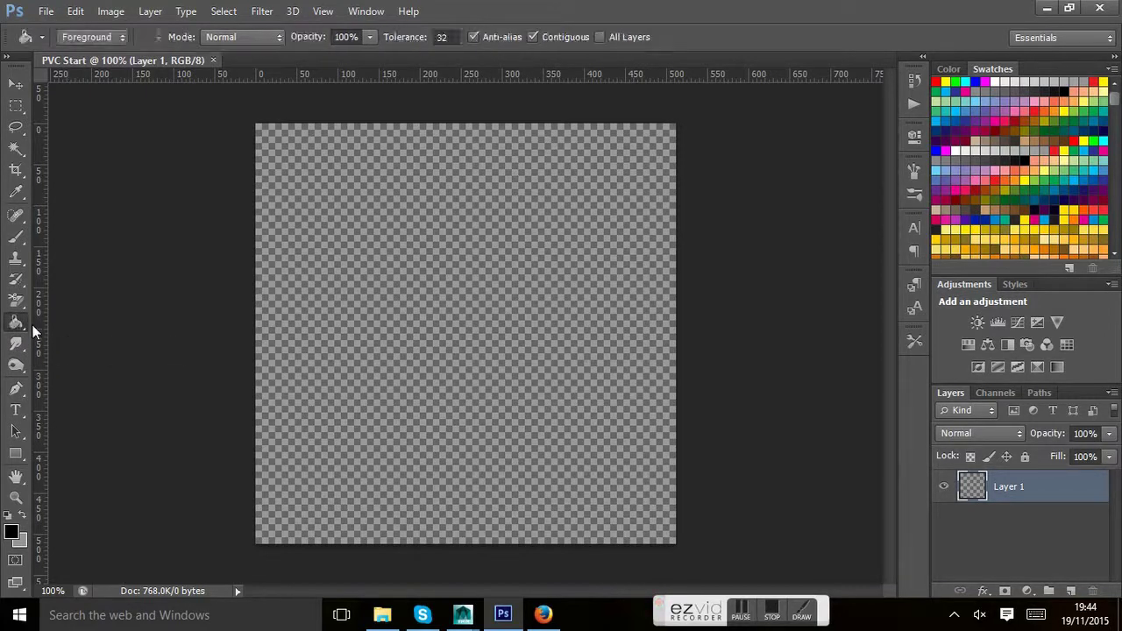
click(22, 511)
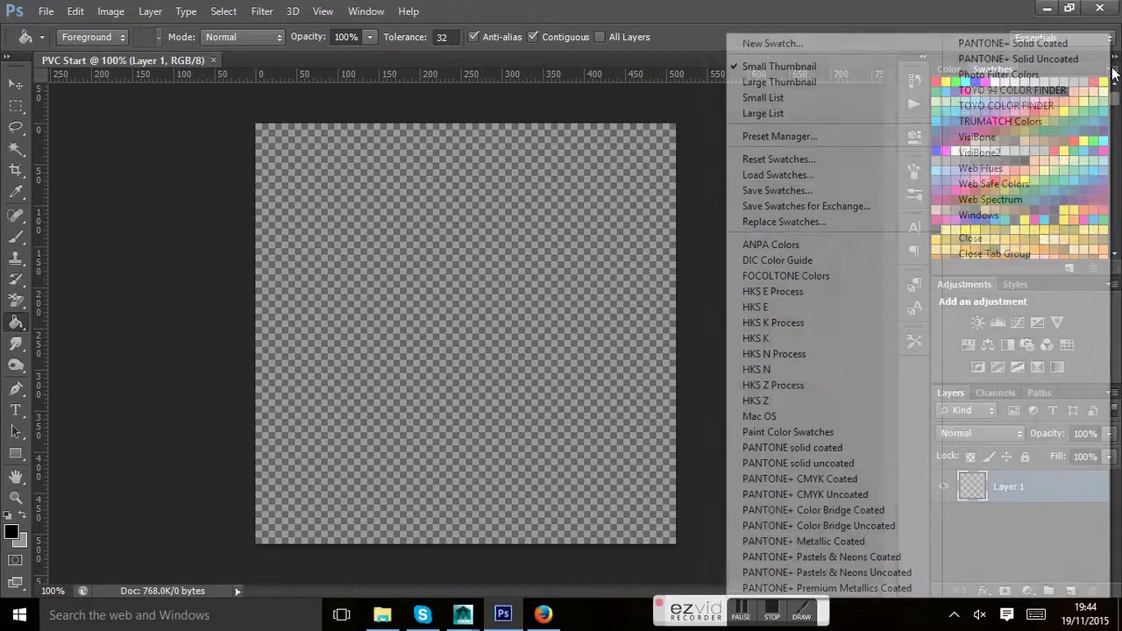
click(1111, 69)
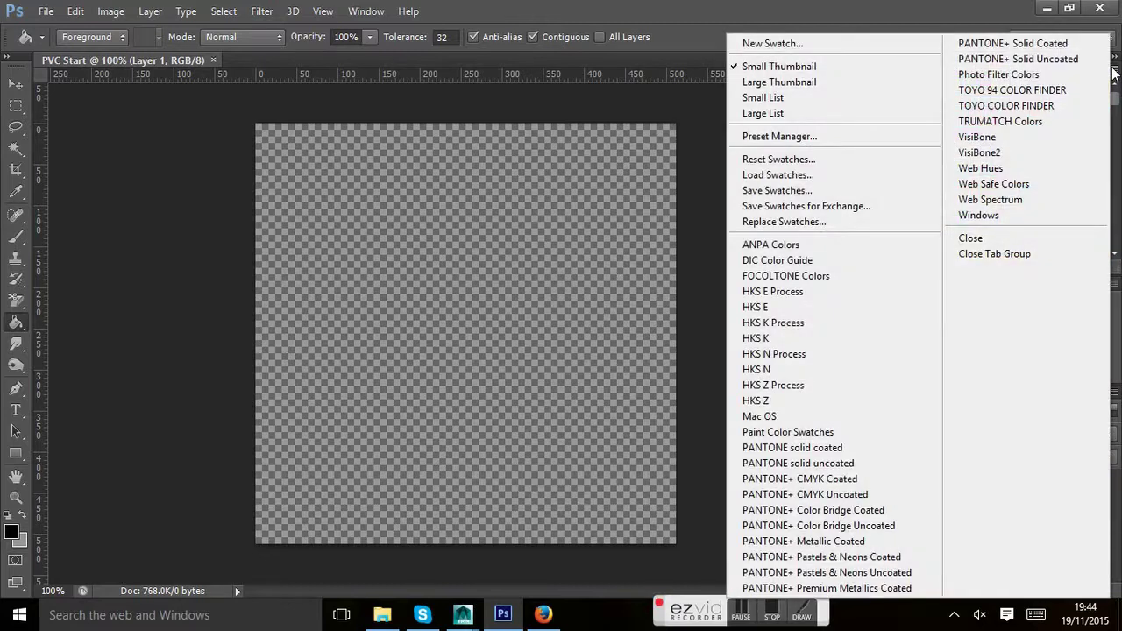
click(949, 21)
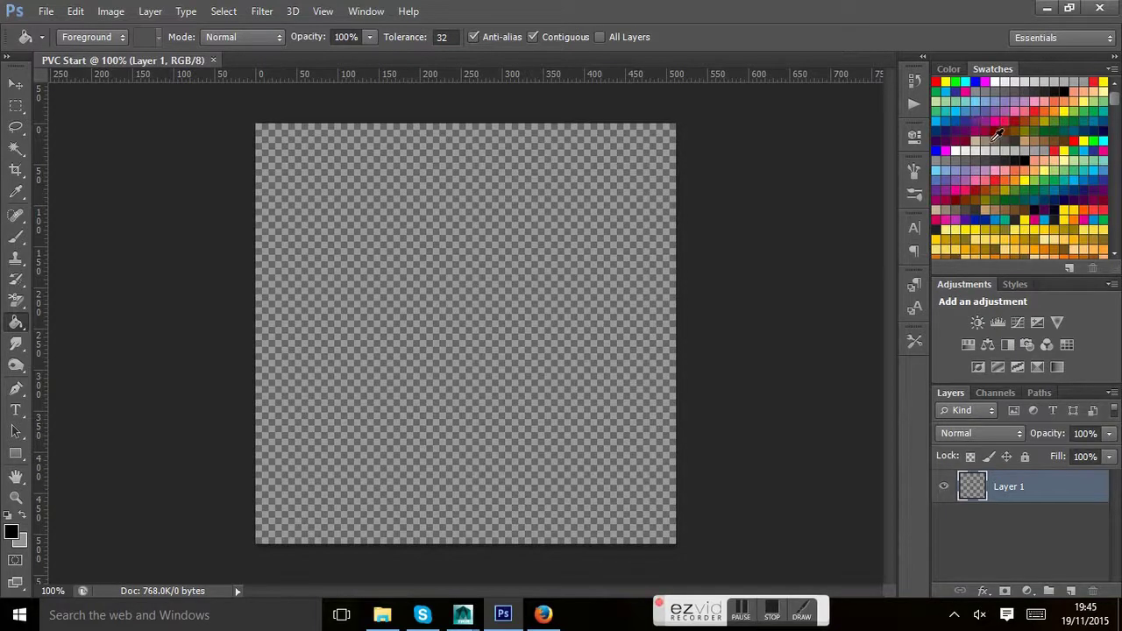
Step: Try several swatches as the foreground colour, ending on a light green
click(1093, 82)
click(1012, 187)
click(964, 151)
click(959, 100)
Step: Browse the whole swatch collection and view the RGB sliders for the foreground colour
scroll(990, 122, down, 8)
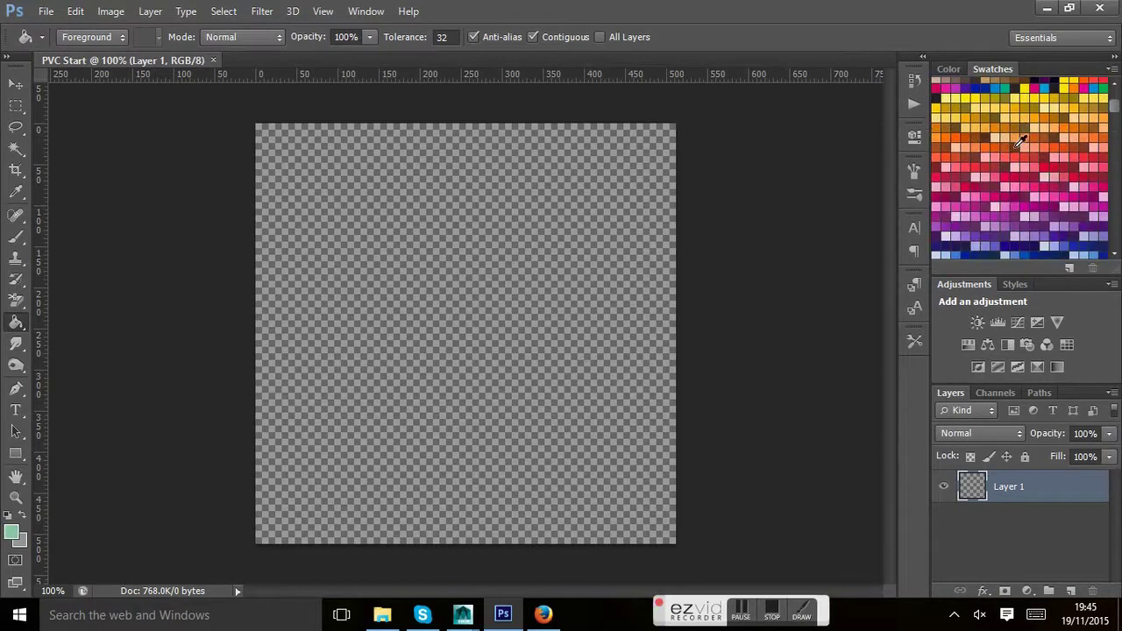
scroll(1021, 142, down, 6)
scroll(1021, 142, up, 4)
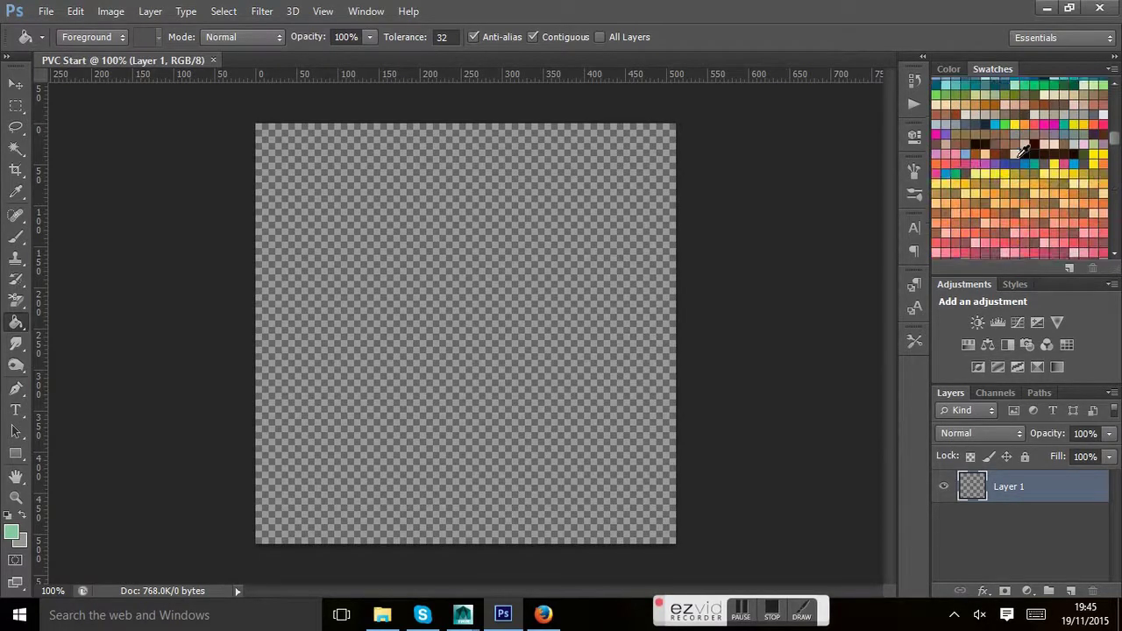
drag(1114, 158, 1116, 252)
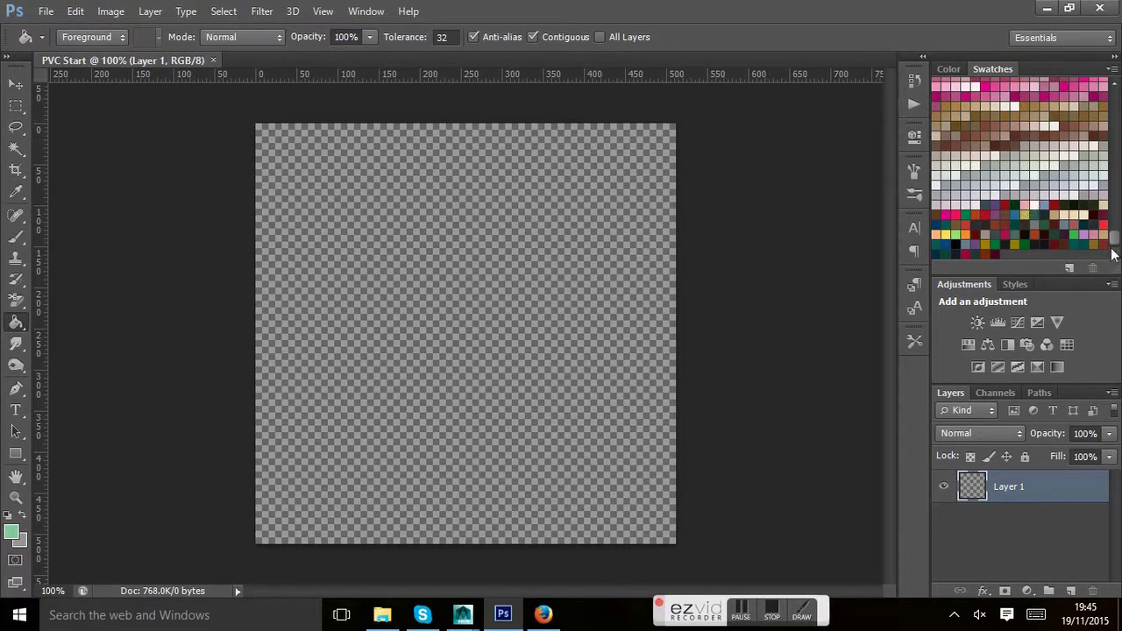
drag(1113, 243, 1117, 88)
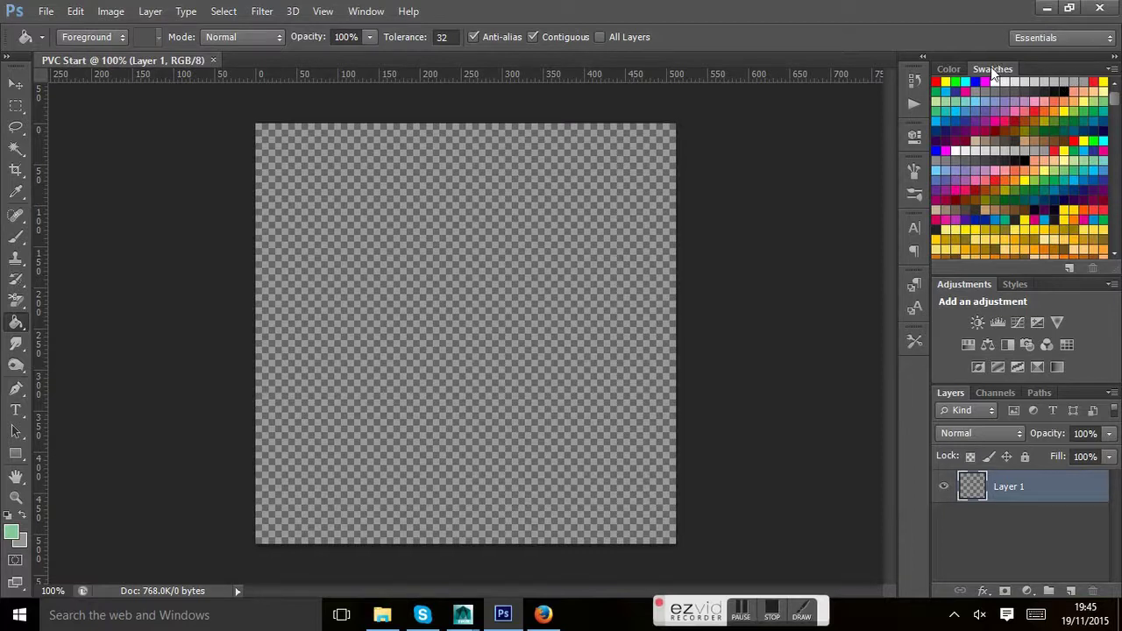
click(952, 69)
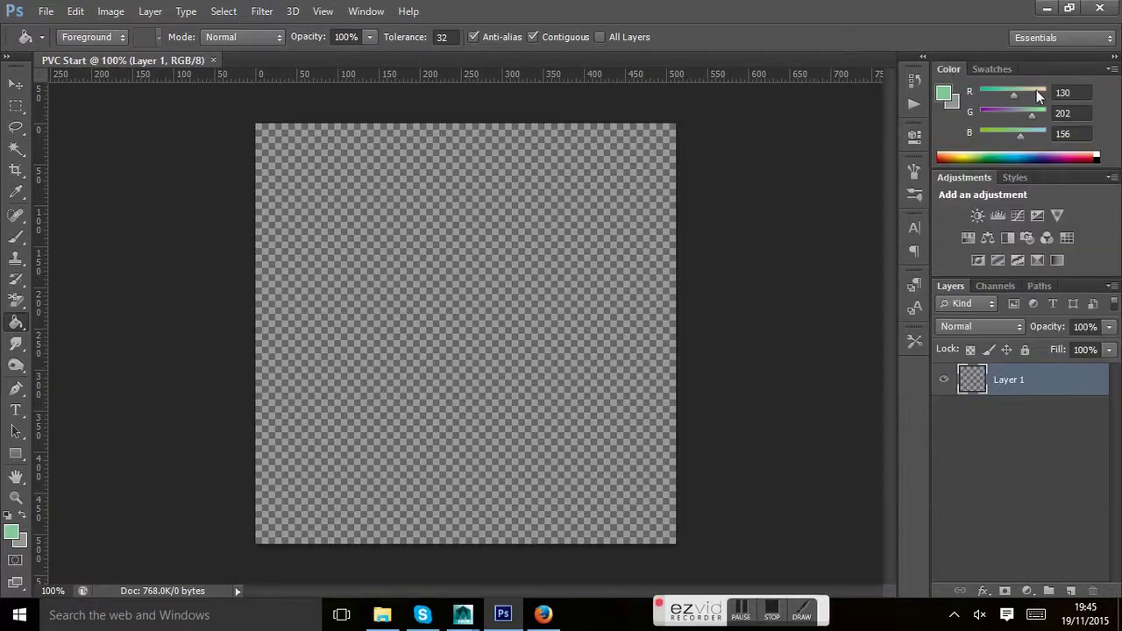
click(978, 71)
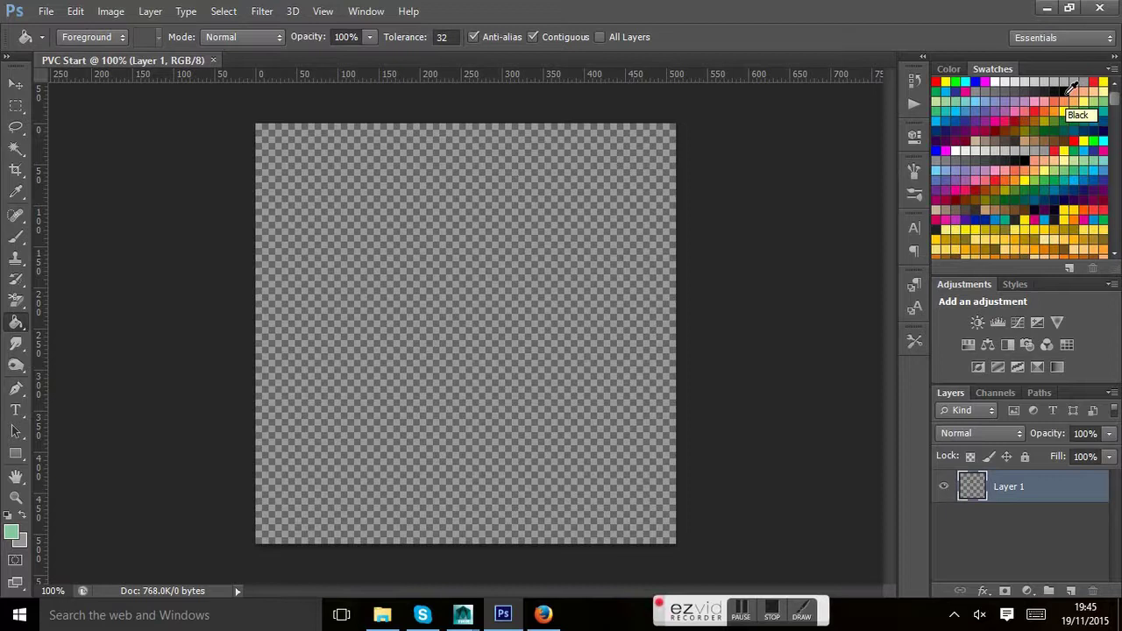
Step: Set the foreground colour to the Black swatch and fill Layer 1 with it using the Paint Bucket
click(1066, 92)
click(483, 219)
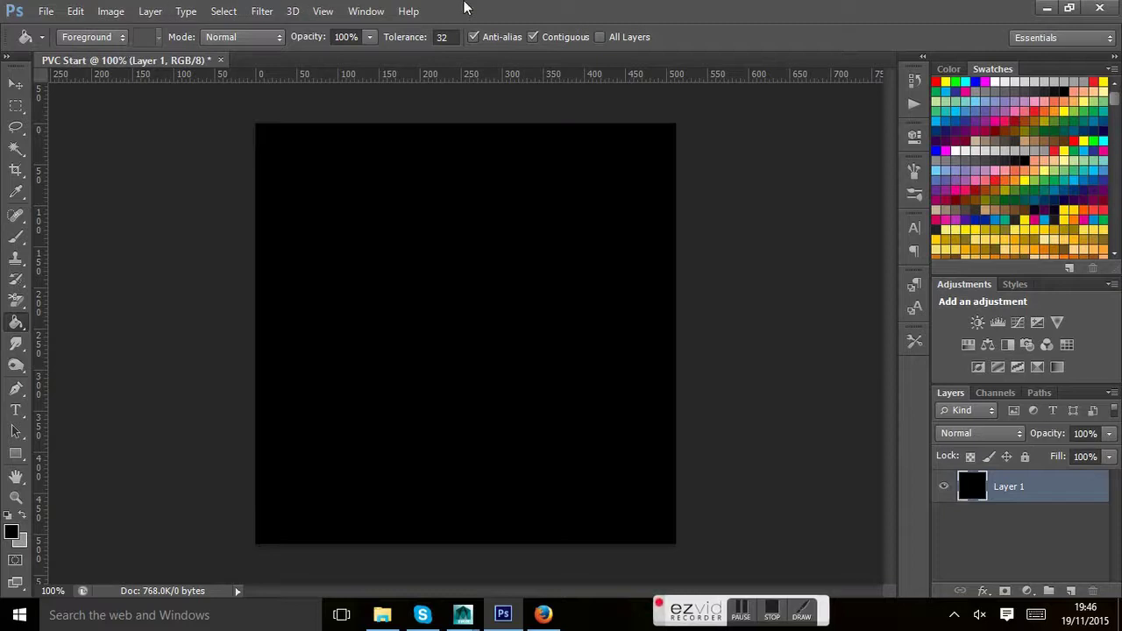
Step: Open the Filter Gallery for Layer 1 and preview several Artistic filters, including Film Grain, Cutout, Paint Daubs and Underpainting
click(263, 13)
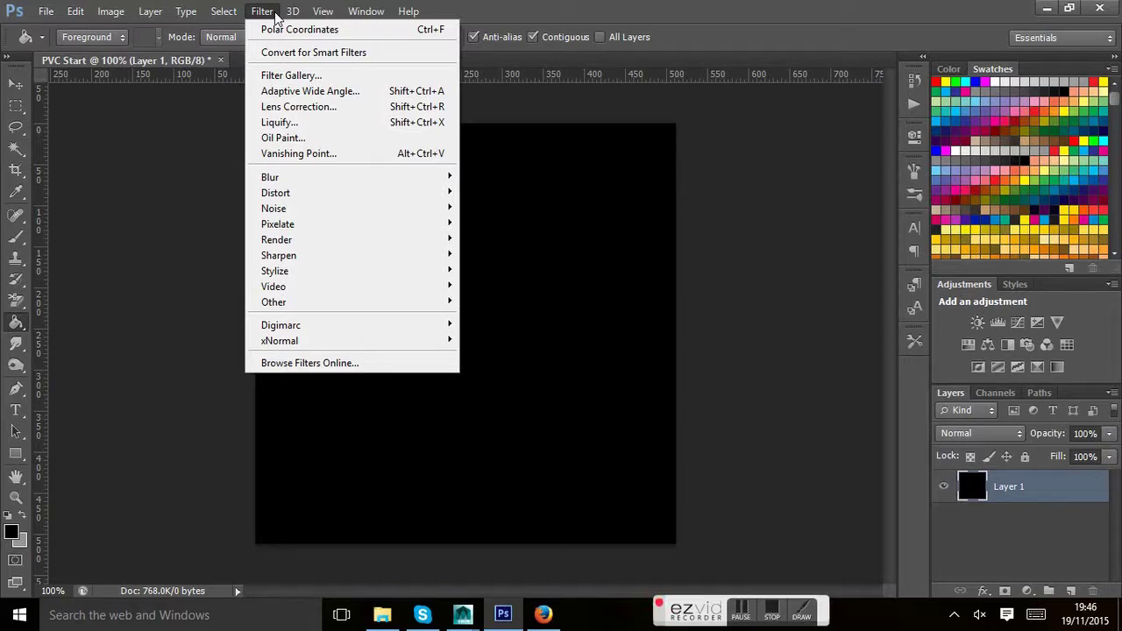
click(289, 76)
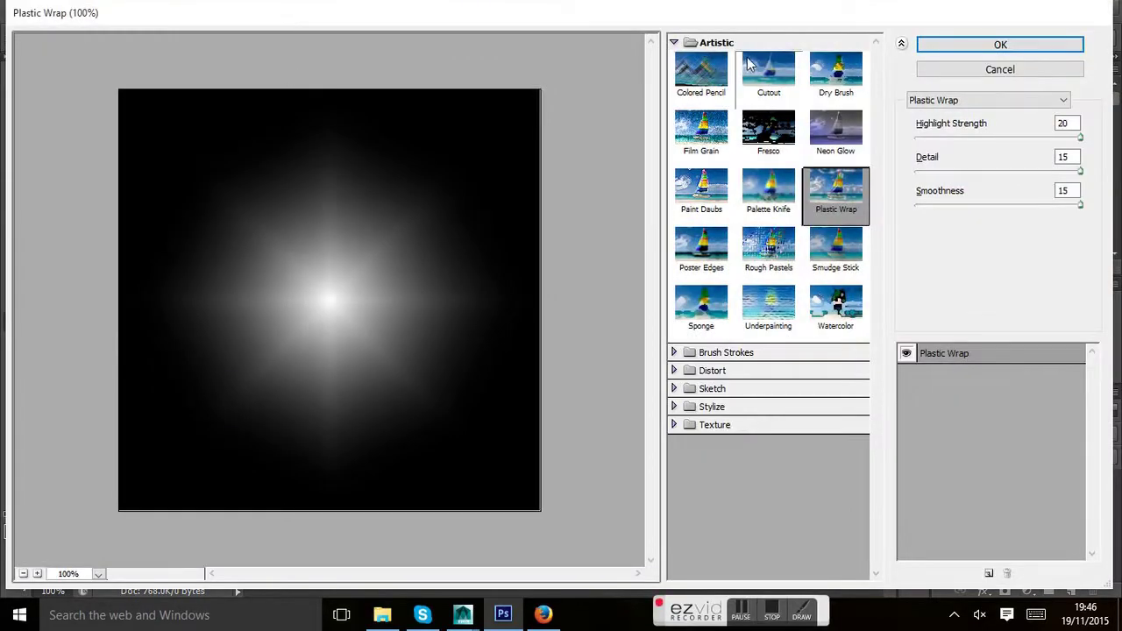
click(706, 74)
click(706, 123)
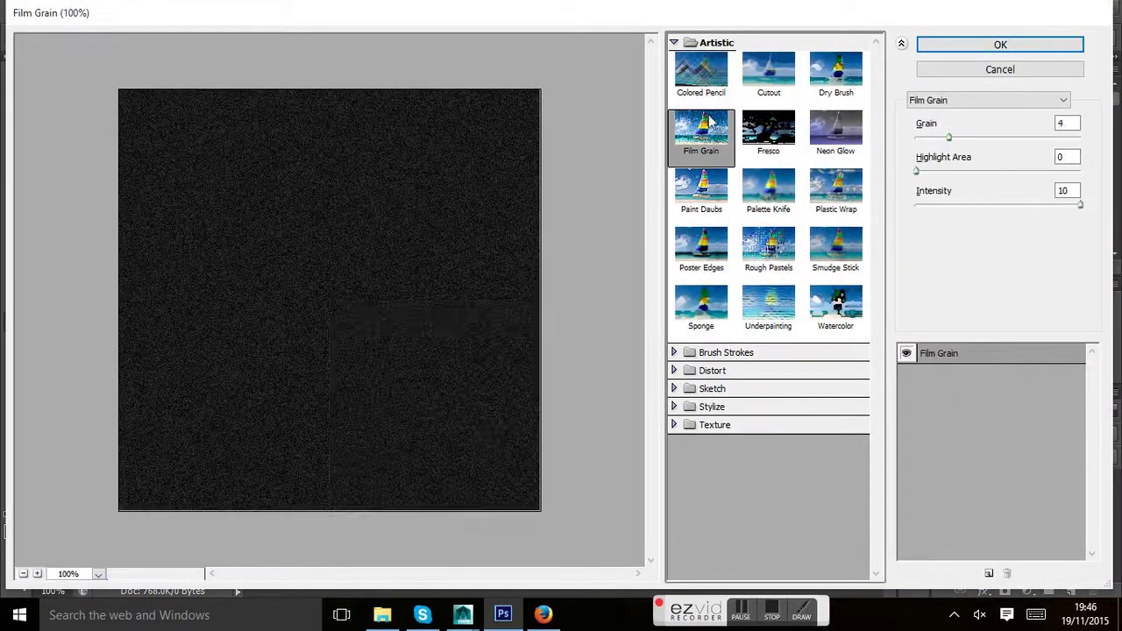
click(760, 127)
click(760, 84)
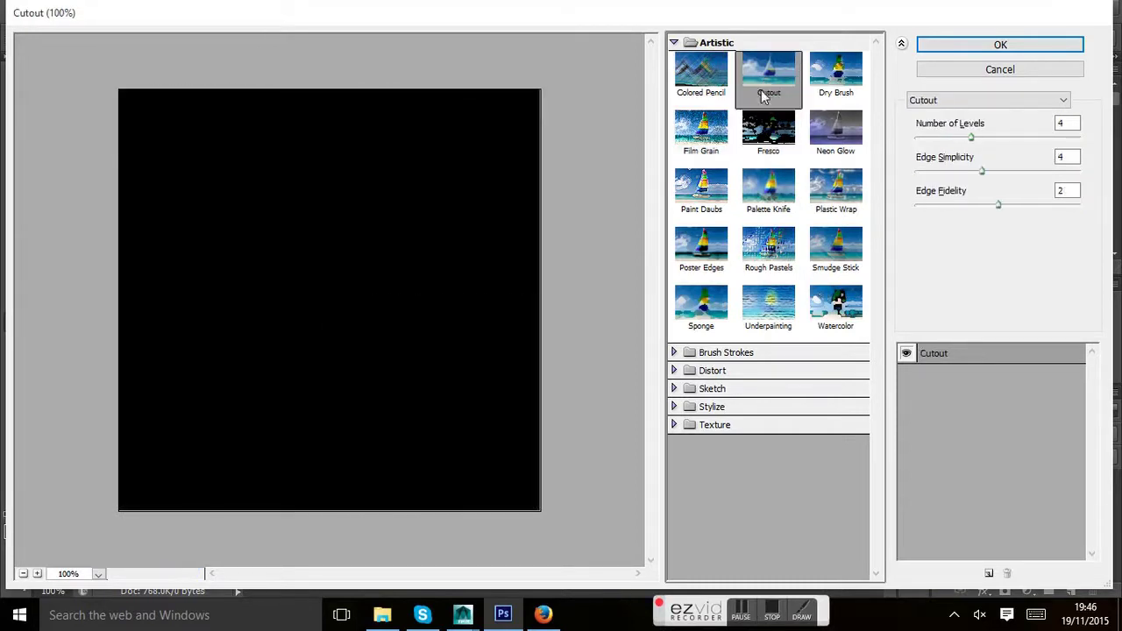
click(771, 200)
click(718, 197)
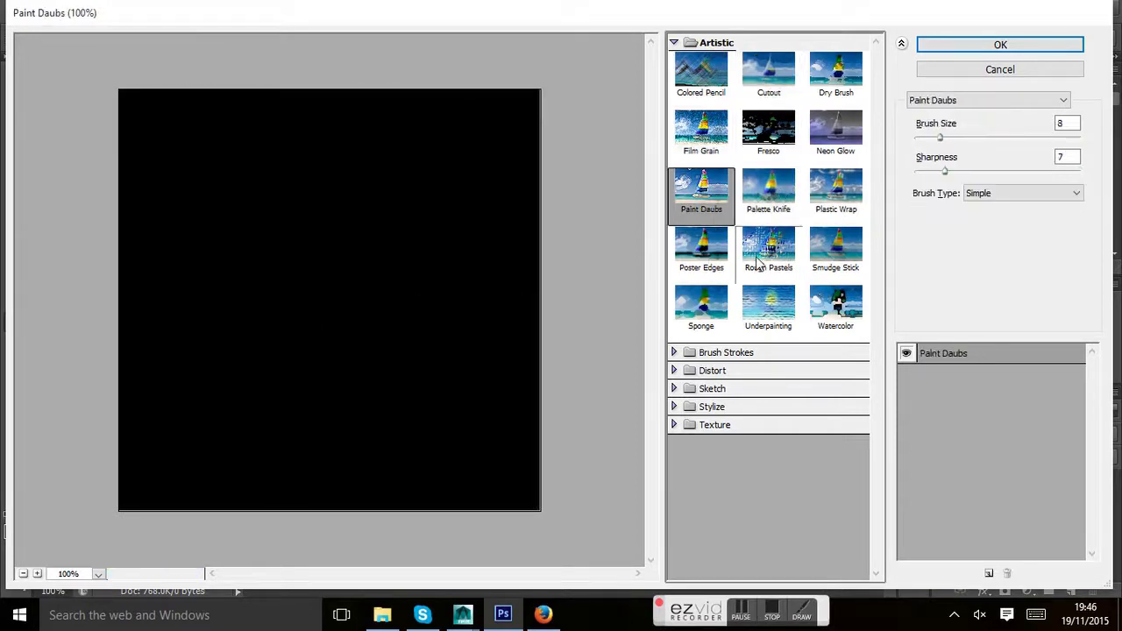
click(754, 268)
click(759, 316)
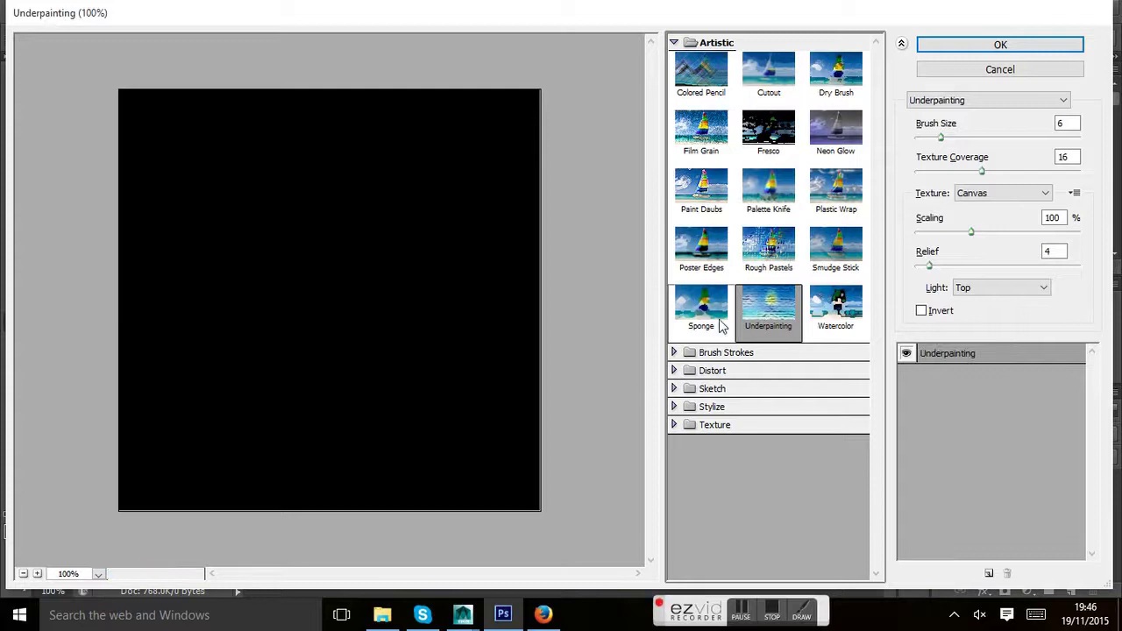
Step: Preview Angled Strokes from Brush Strokes and several Sketch filters, including Chalk & Charcoal, Charcoal, Note Paper, Torn Edges and Plaster
click(673, 352)
click(764, 383)
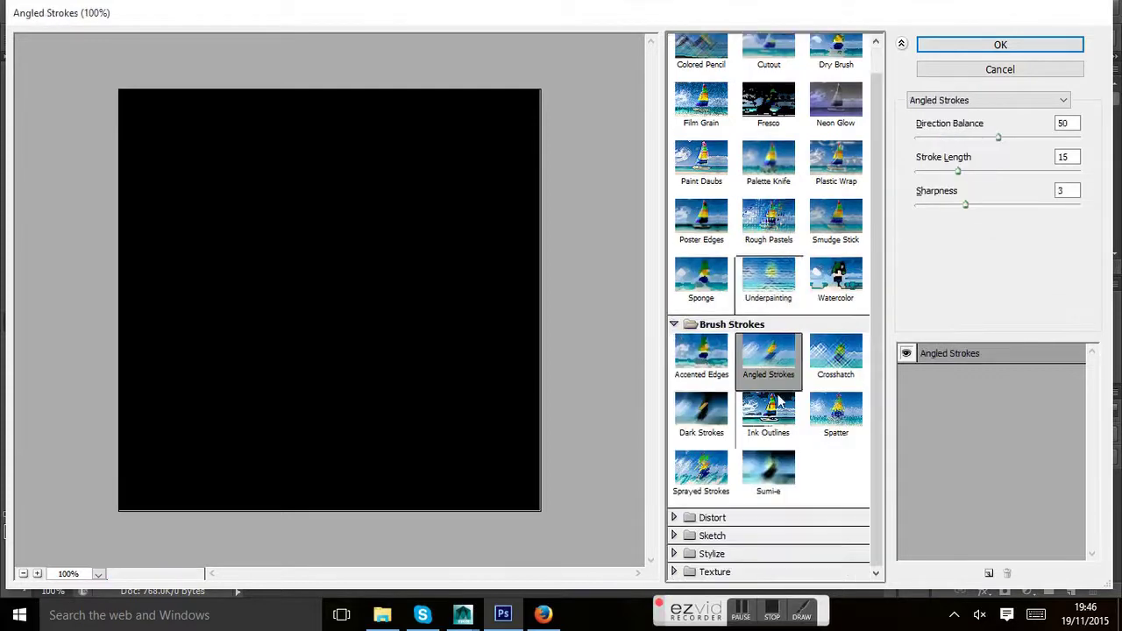
click(701, 535)
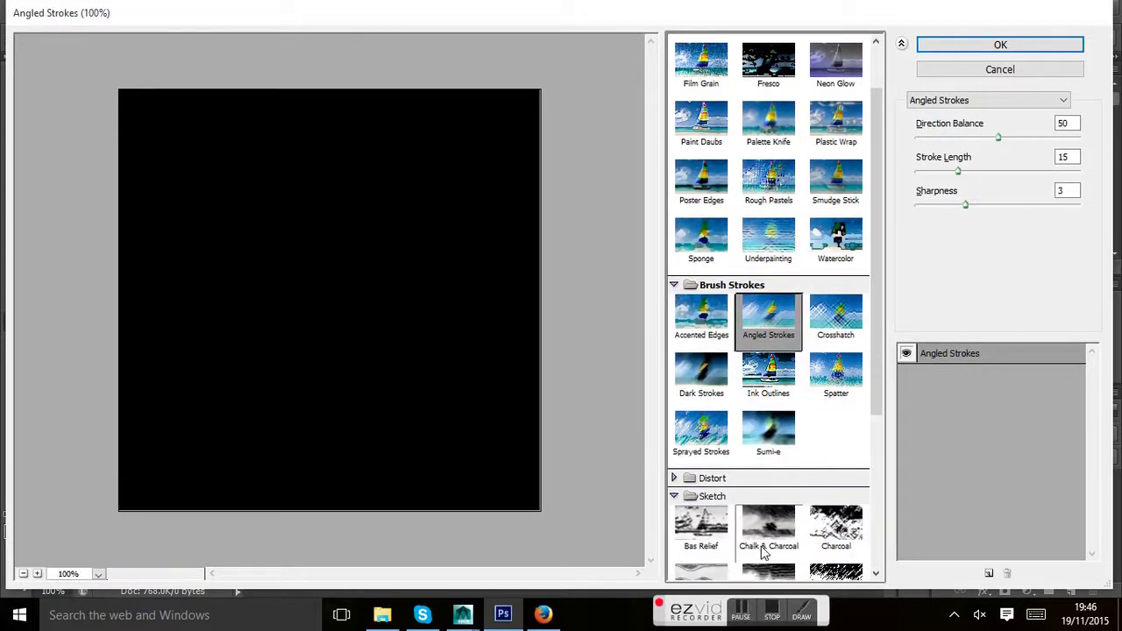
click(760, 545)
scroll(759, 515, down, 2)
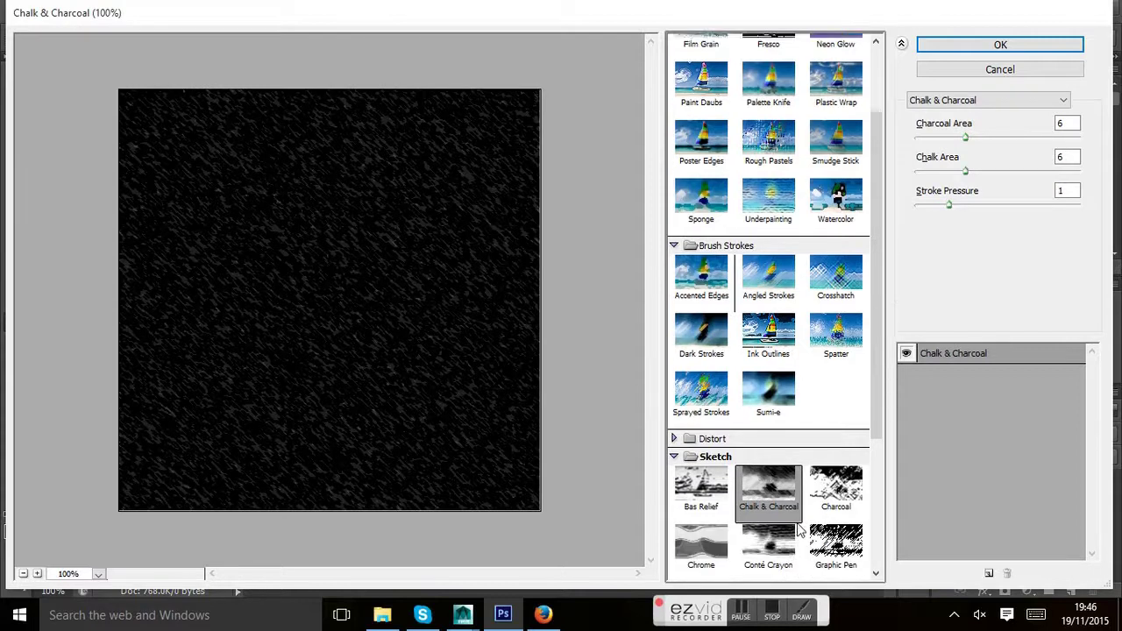
click(828, 448)
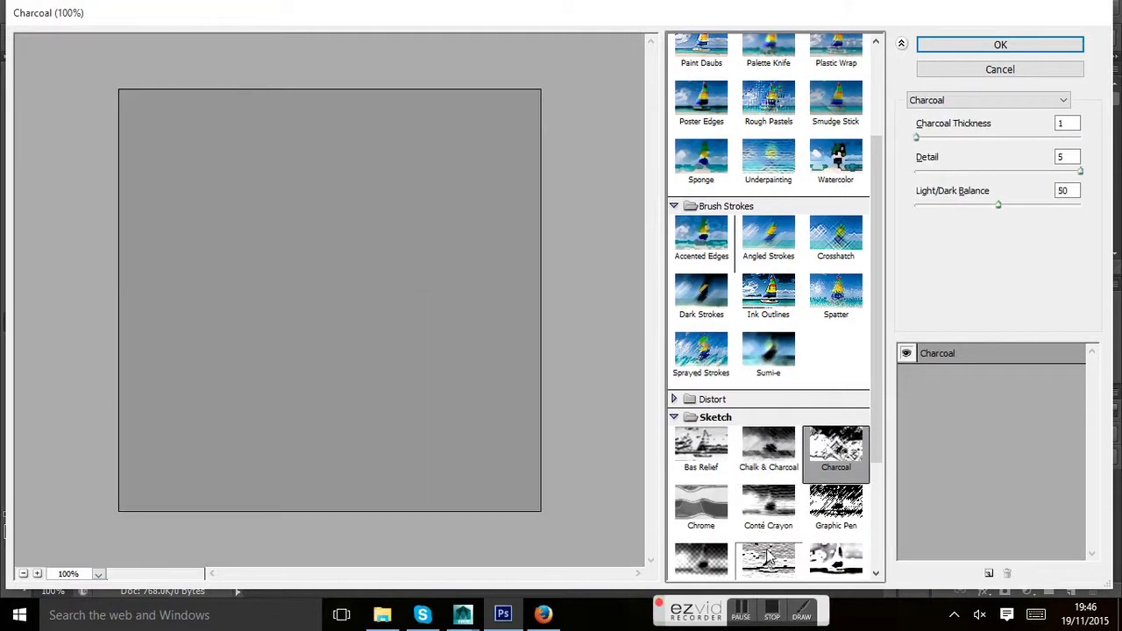
click(769, 561)
scroll(769, 561, down, 4)
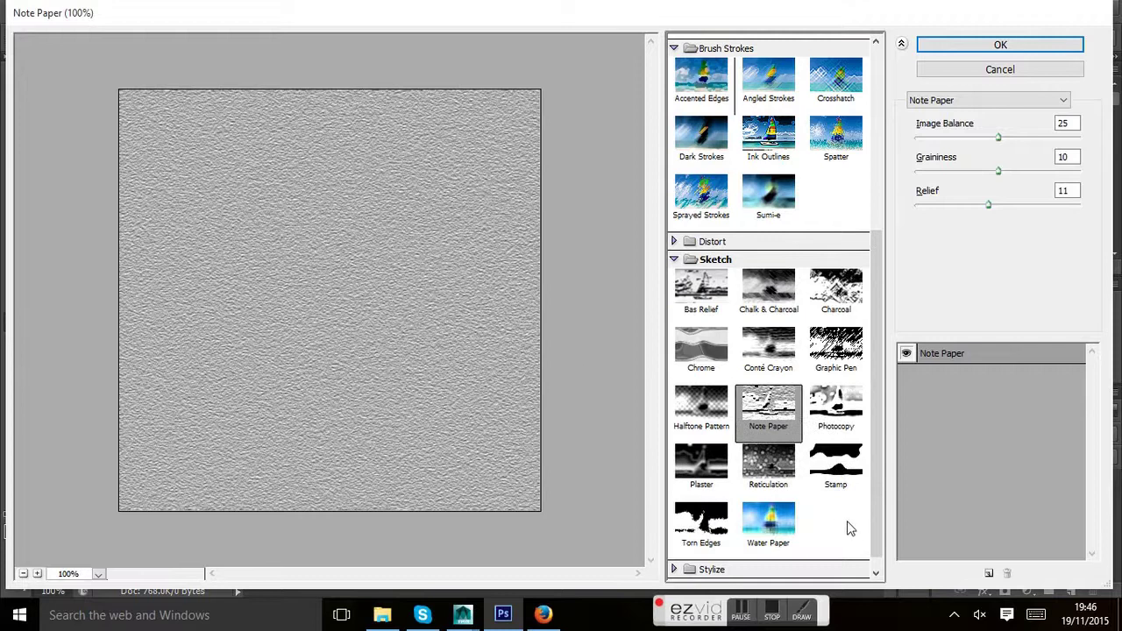
click(834, 473)
click(770, 520)
click(701, 522)
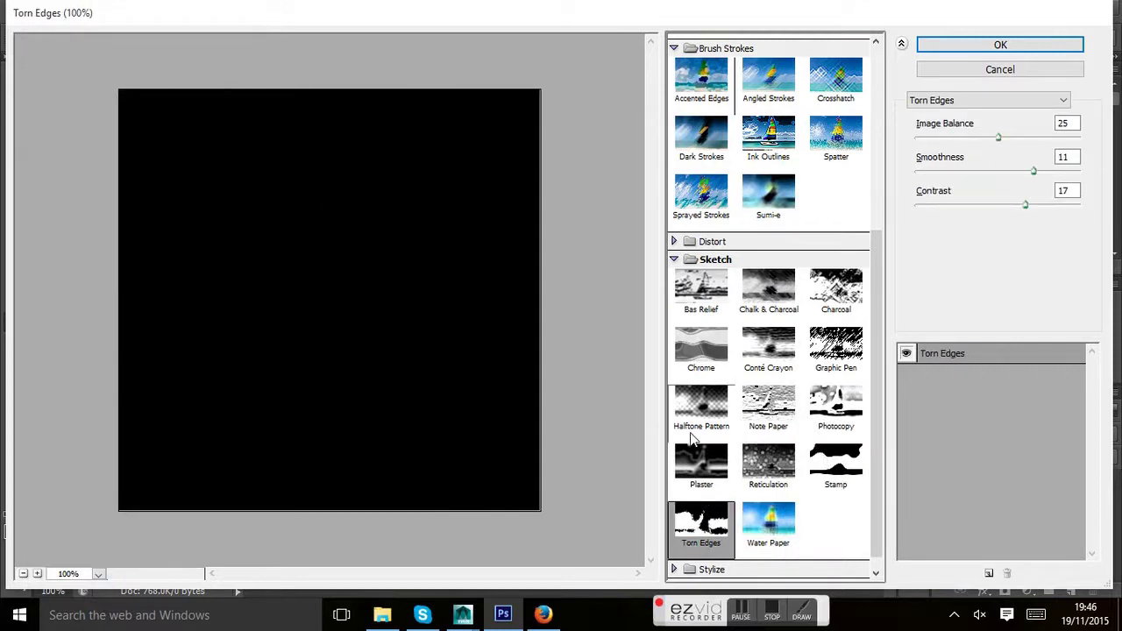
click(702, 463)
Step: Collapse the Sketch and Brush Strokes filter categories, leaving only the Artistic category expanded
scroll(786, 447, up, 8)
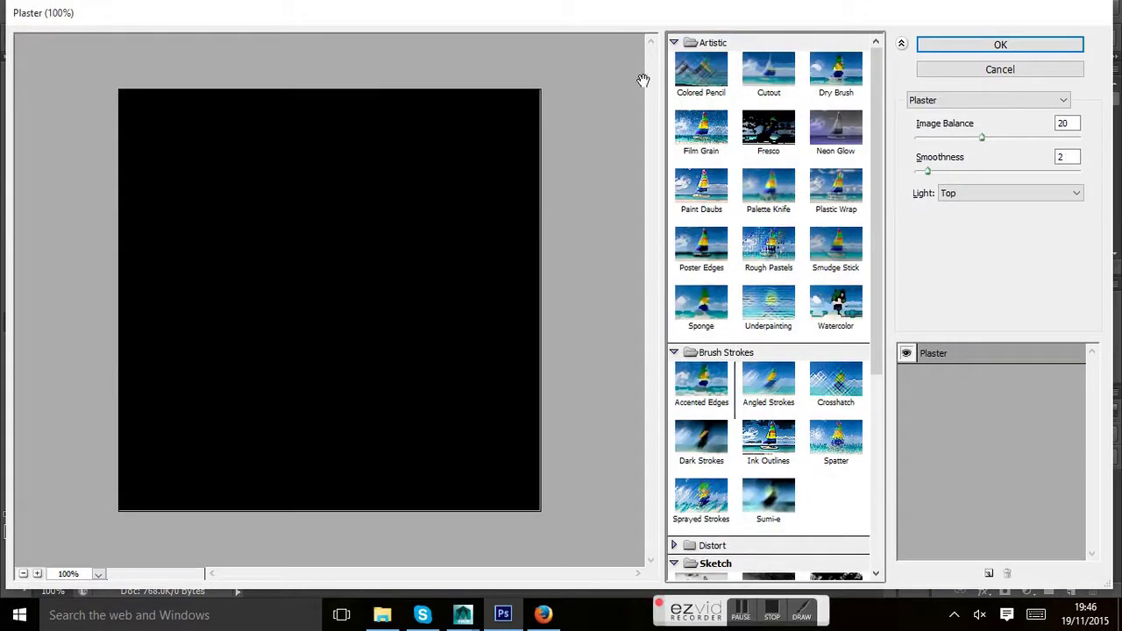
scroll(775, 322, down, 6)
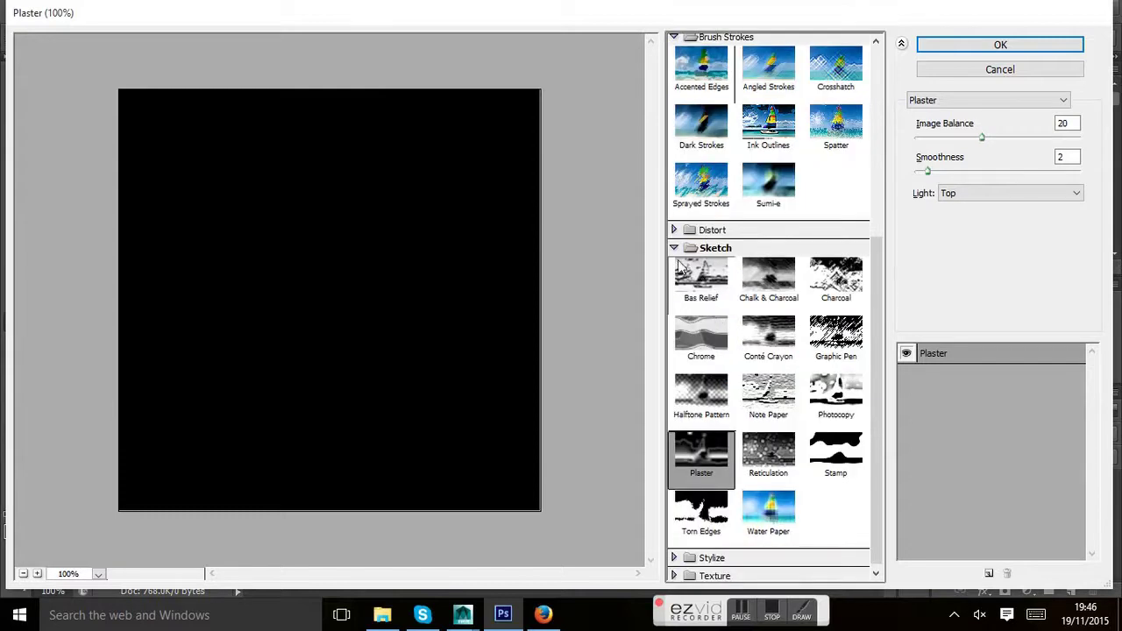
click(715, 247)
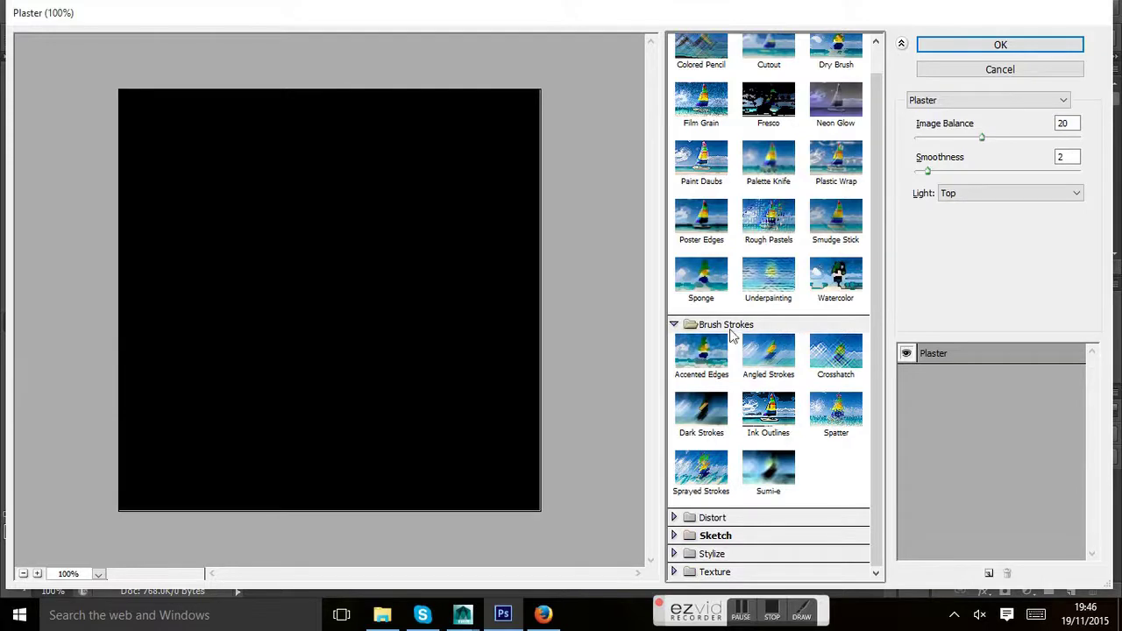
click(690, 324)
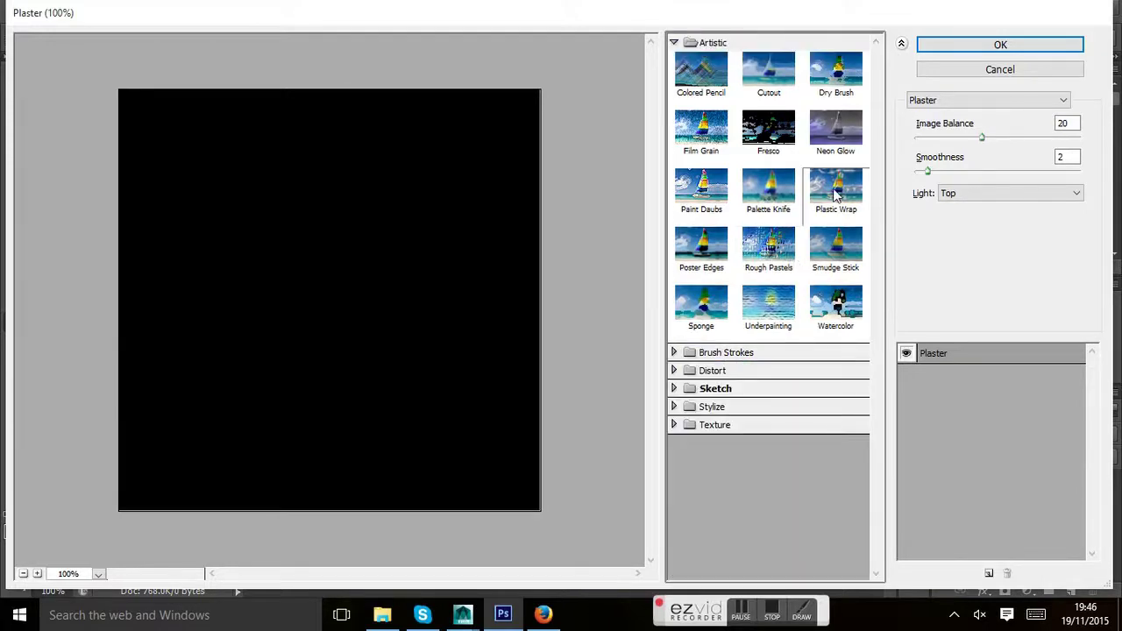
click(690, 42)
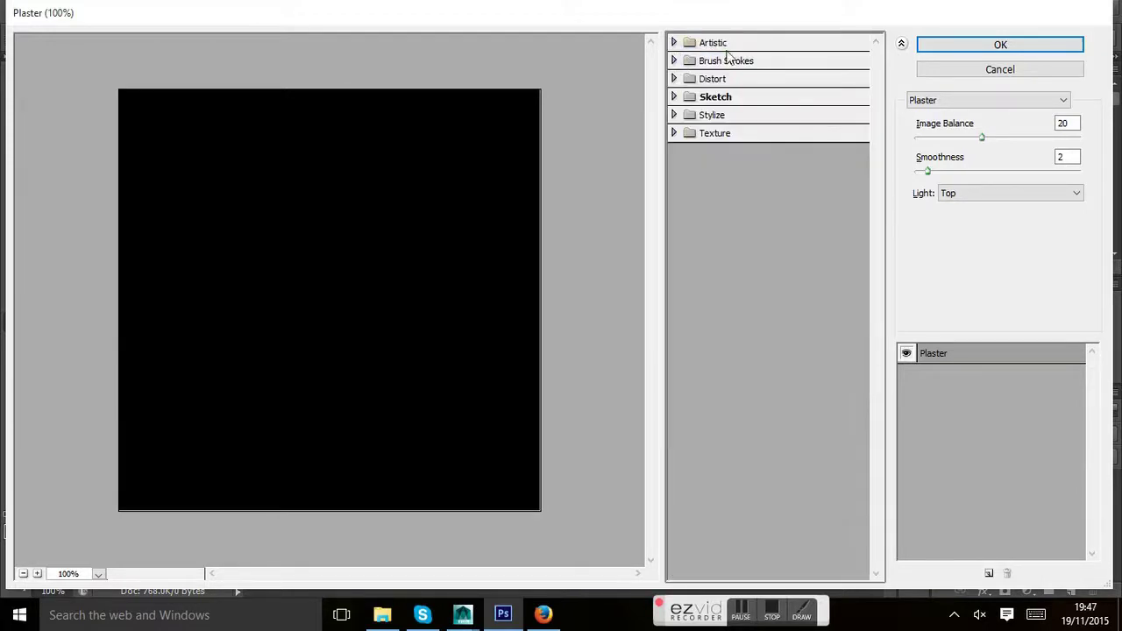
click(695, 43)
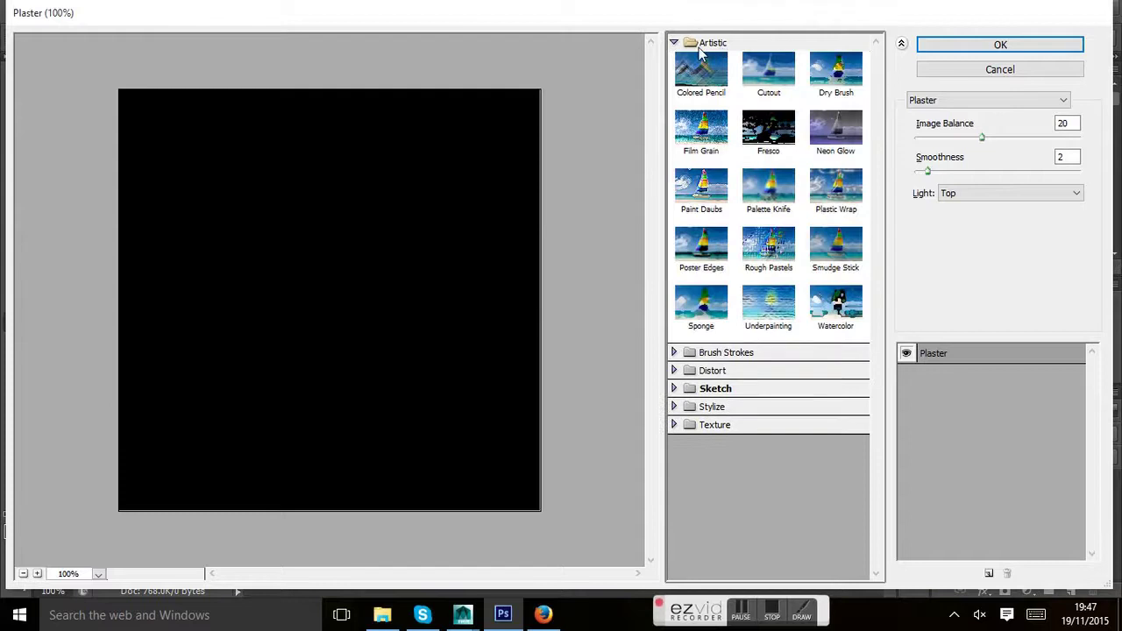
Step: Apply the Plastic Wrap filter to Layer 1 with Highlight Strength 20, Detail 15 and Smoothness 15
click(835, 193)
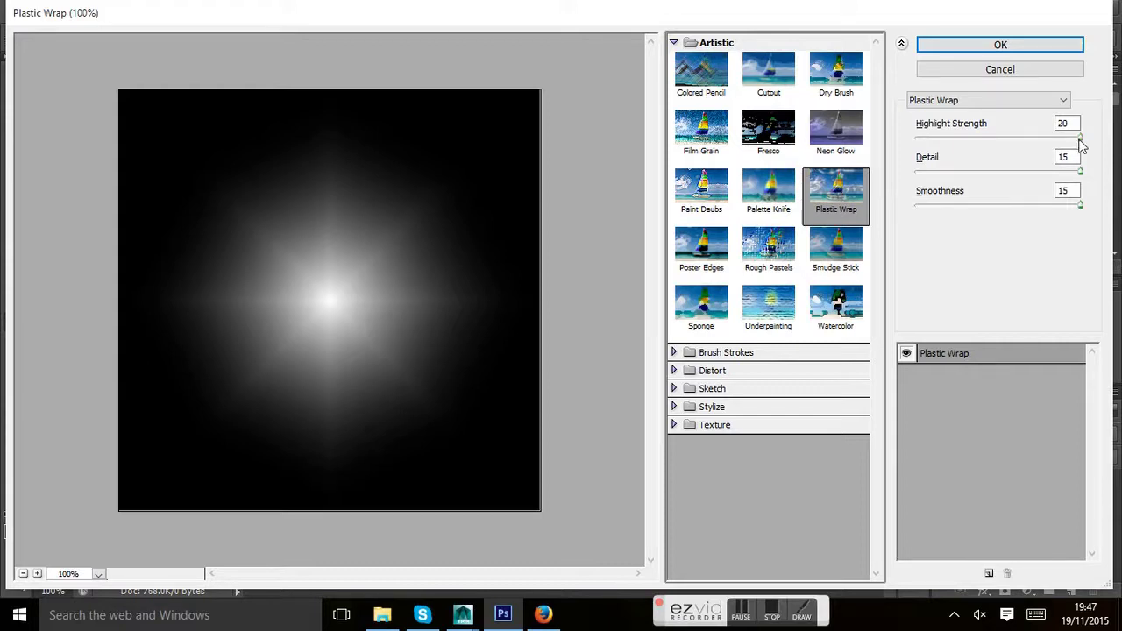
drag(1084, 137, 1093, 168)
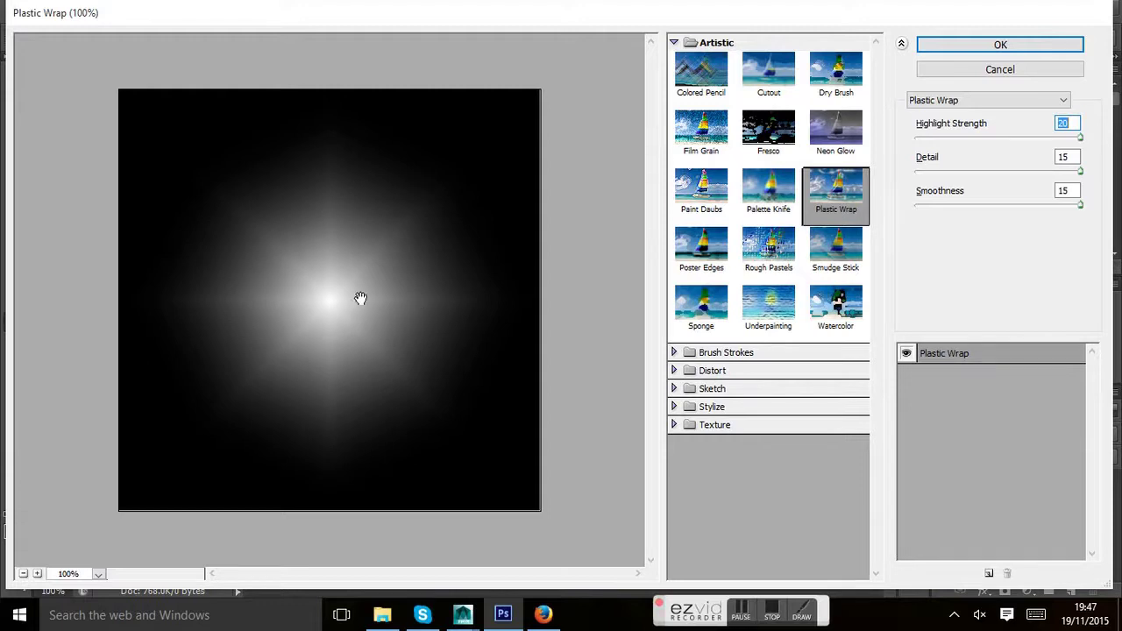
click(1080, 173)
drag(1078, 206, 938, 213)
key(ctrl+z)
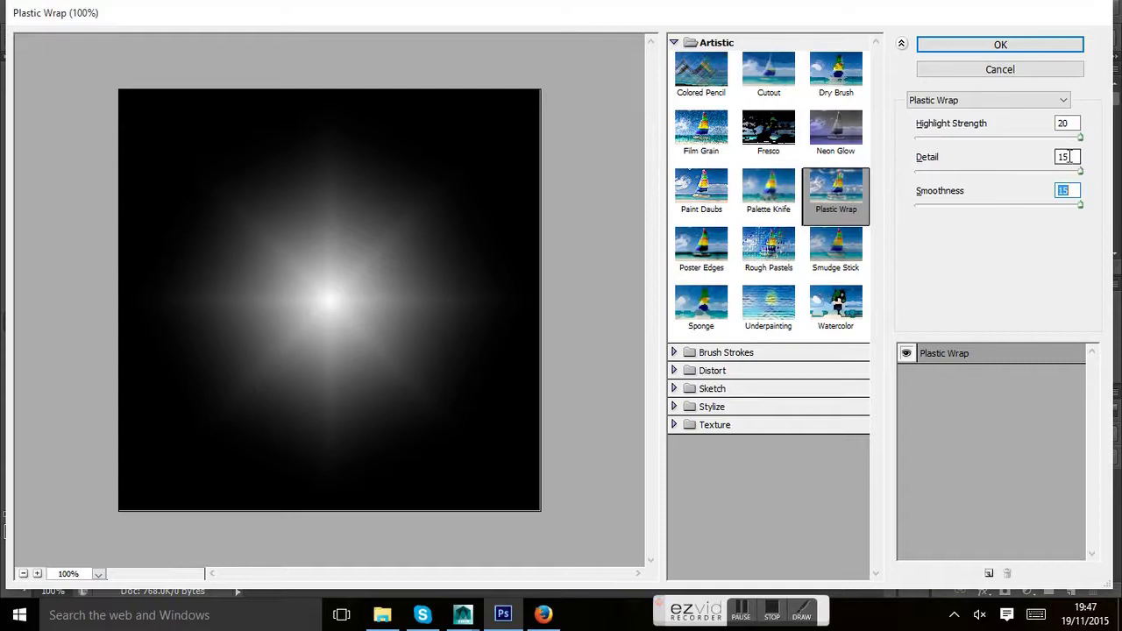
click(987, 42)
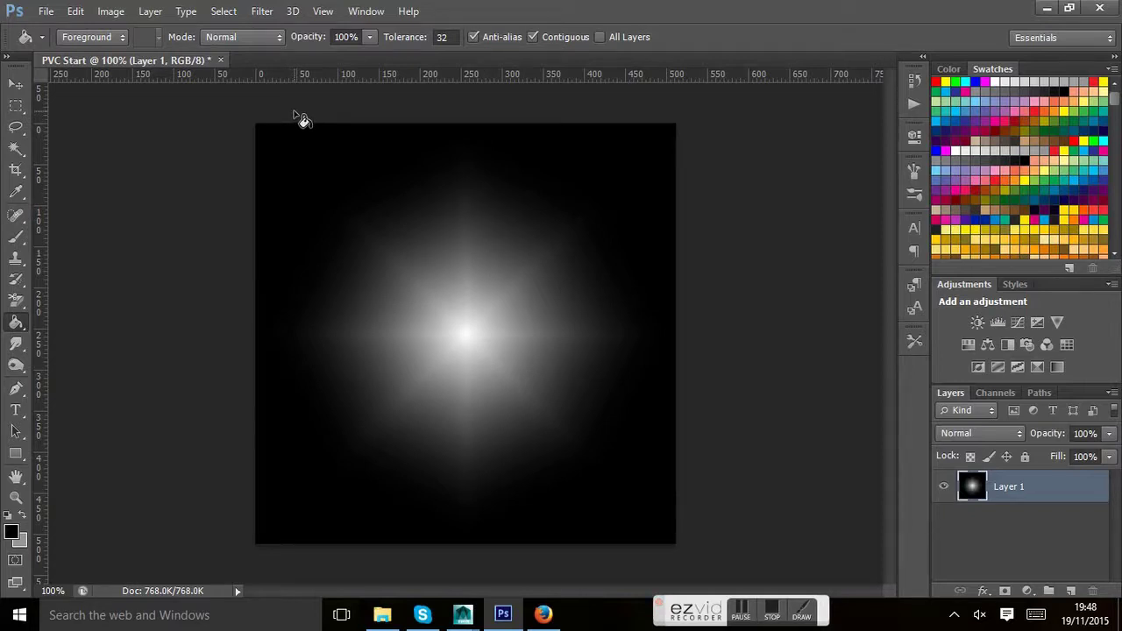
Step: Open Gaussian Blur for Layer 1 and compare radii of 1000, 100.6, 1.8 and 38.7 pixels in the preview
click(252, 12)
mouse_move(265, 180)
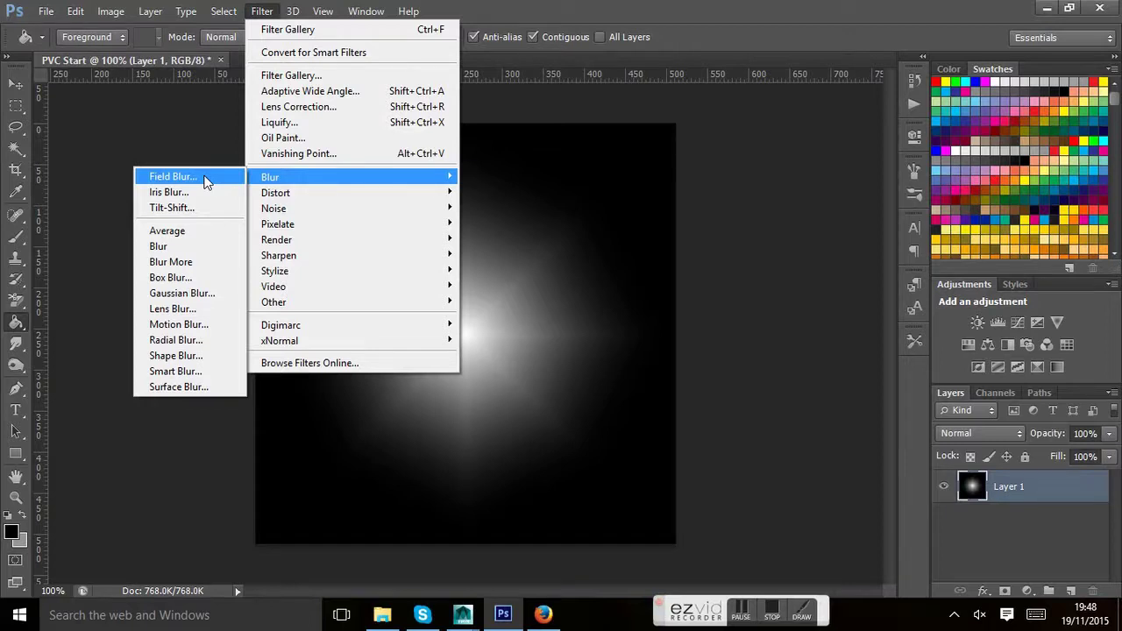
click(180, 294)
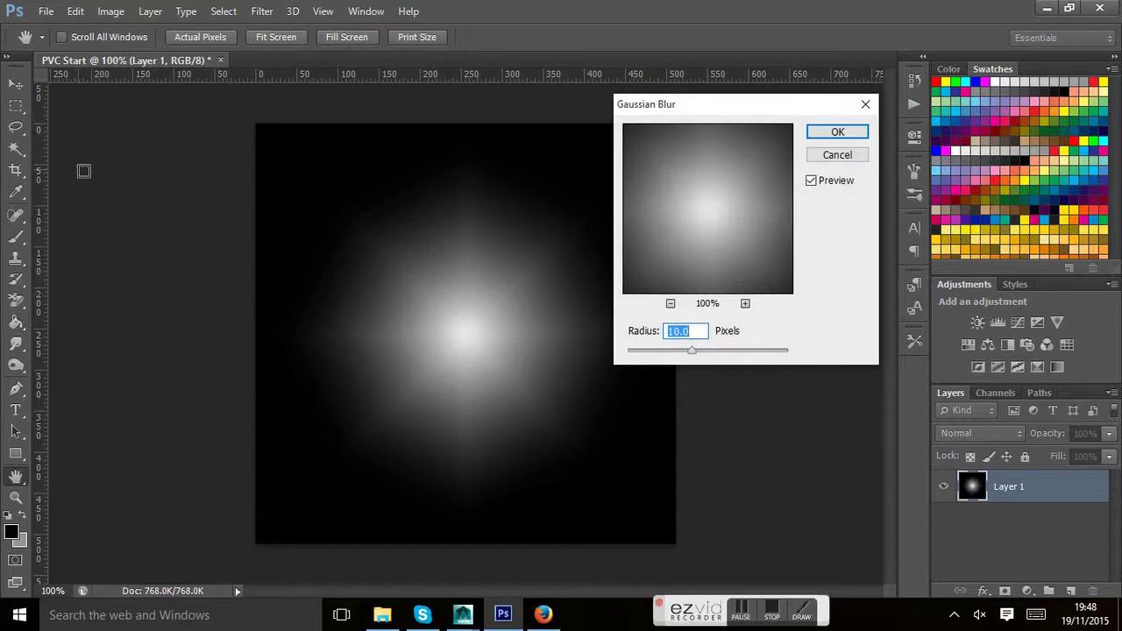
drag(694, 352, 850, 357)
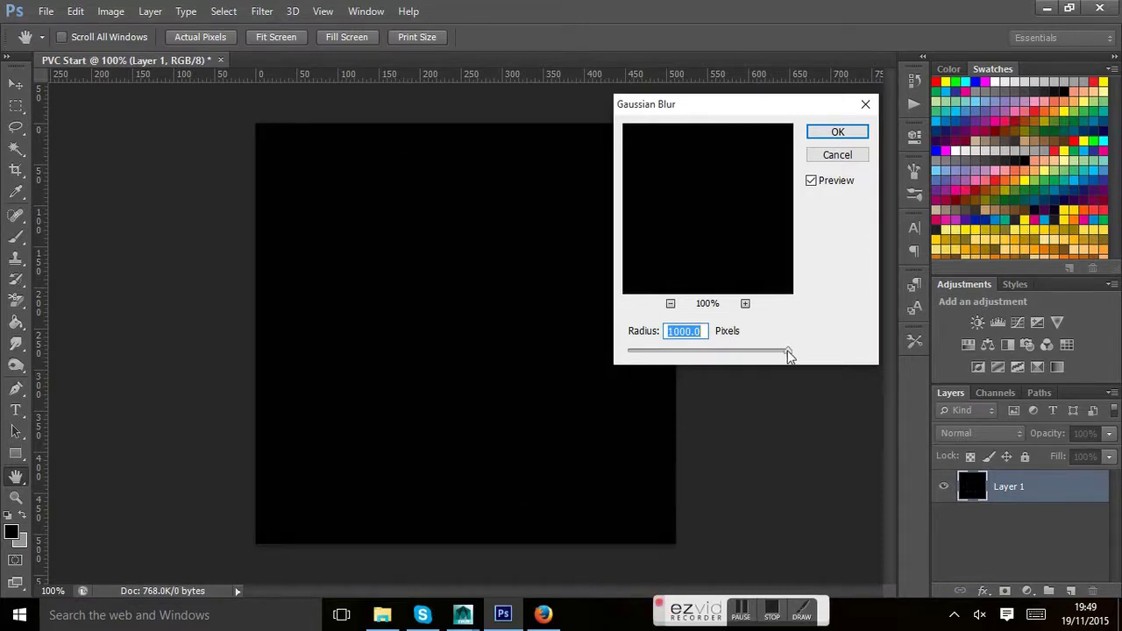
drag(789, 354, 731, 354)
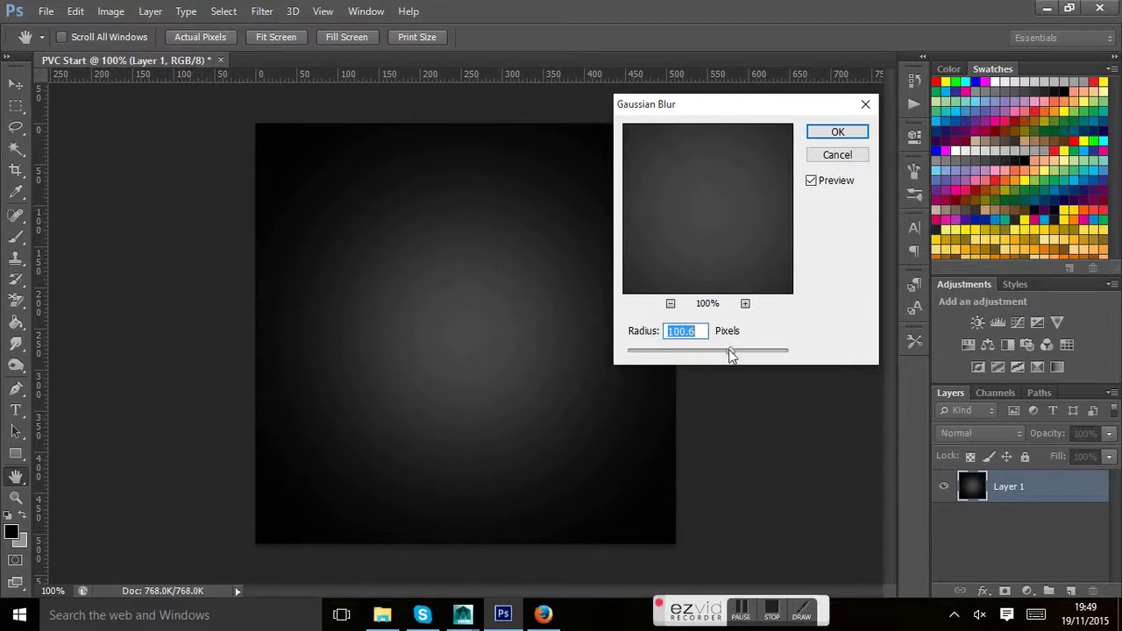
drag(729, 349, 642, 351)
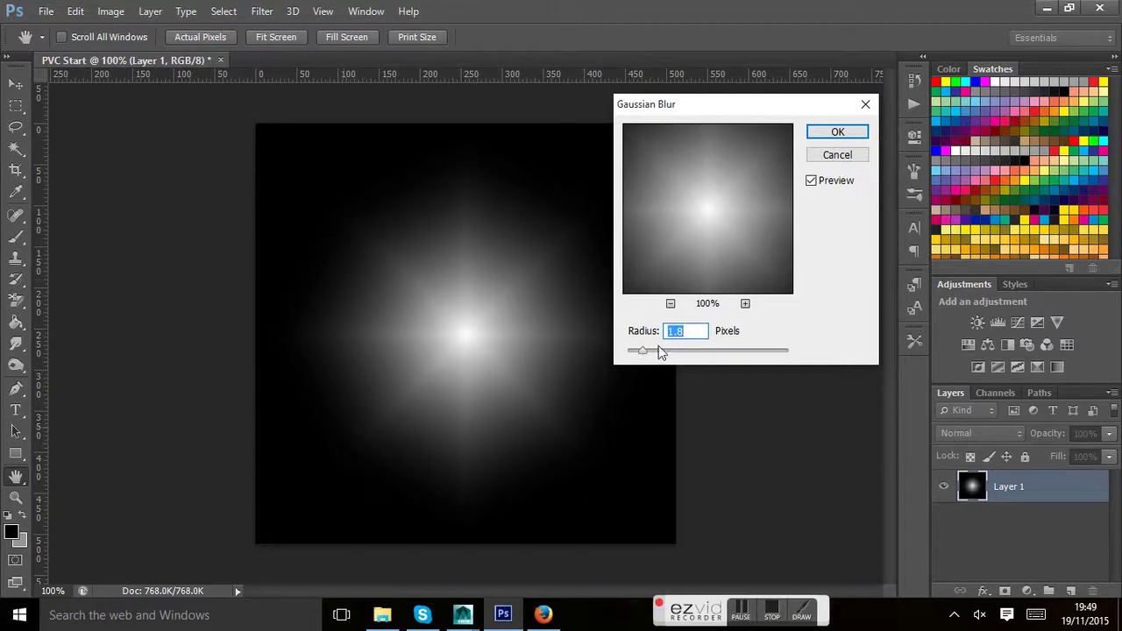
drag(640, 352, 710, 355)
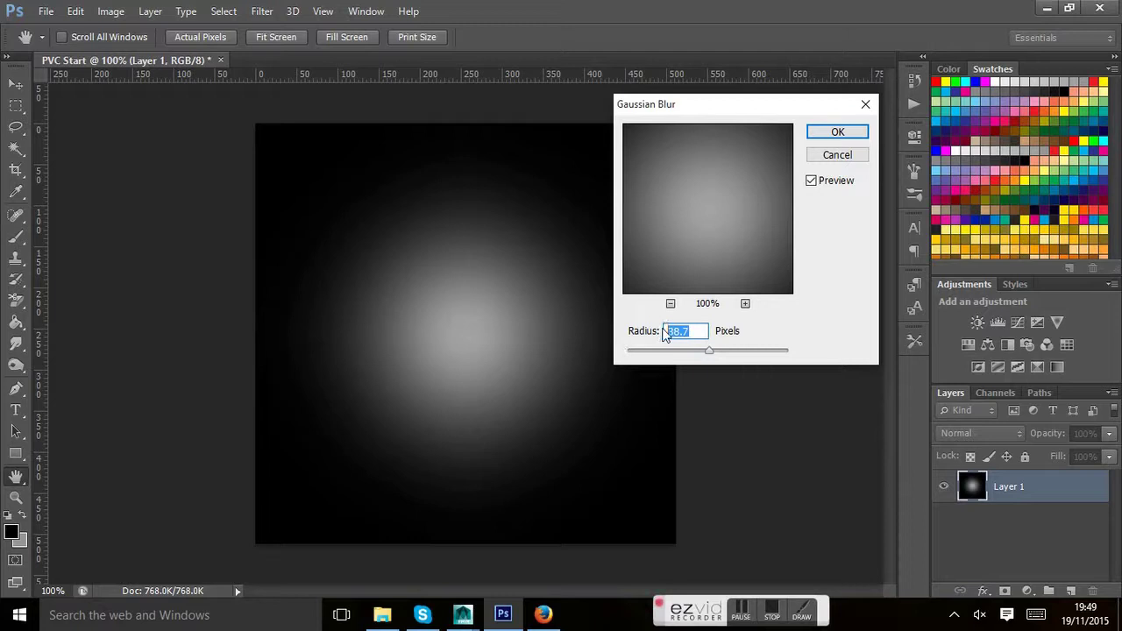
Step: Try a Gaussian Blur radius of 30 pixels, settle on 25 pixels and apply the blur to Layer 1
text(30)
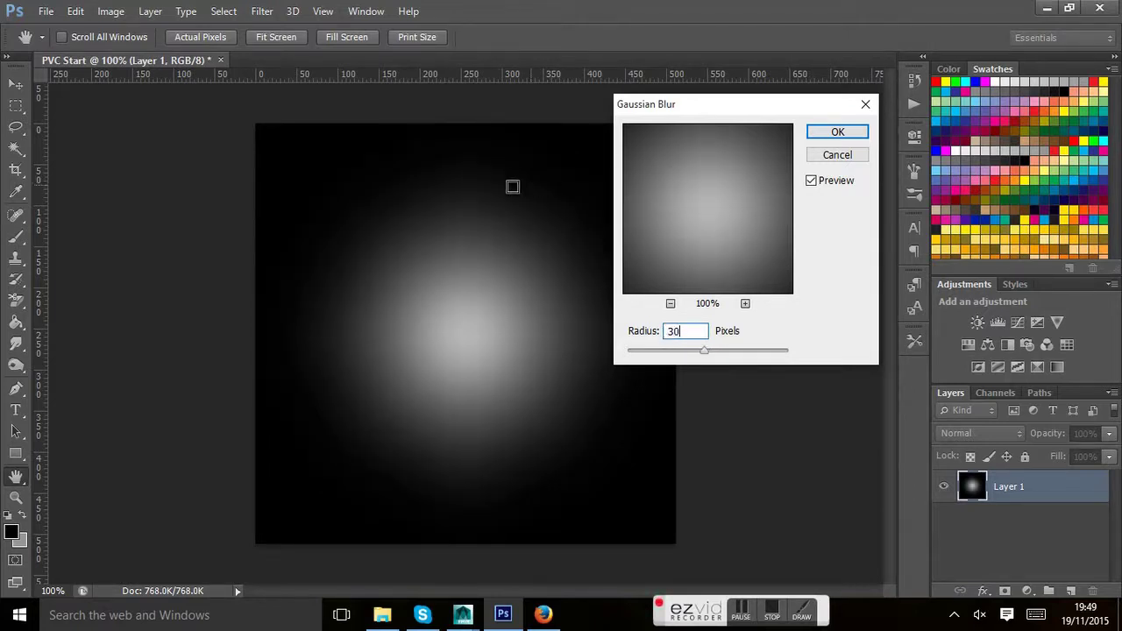
drag(709, 351, 699, 355)
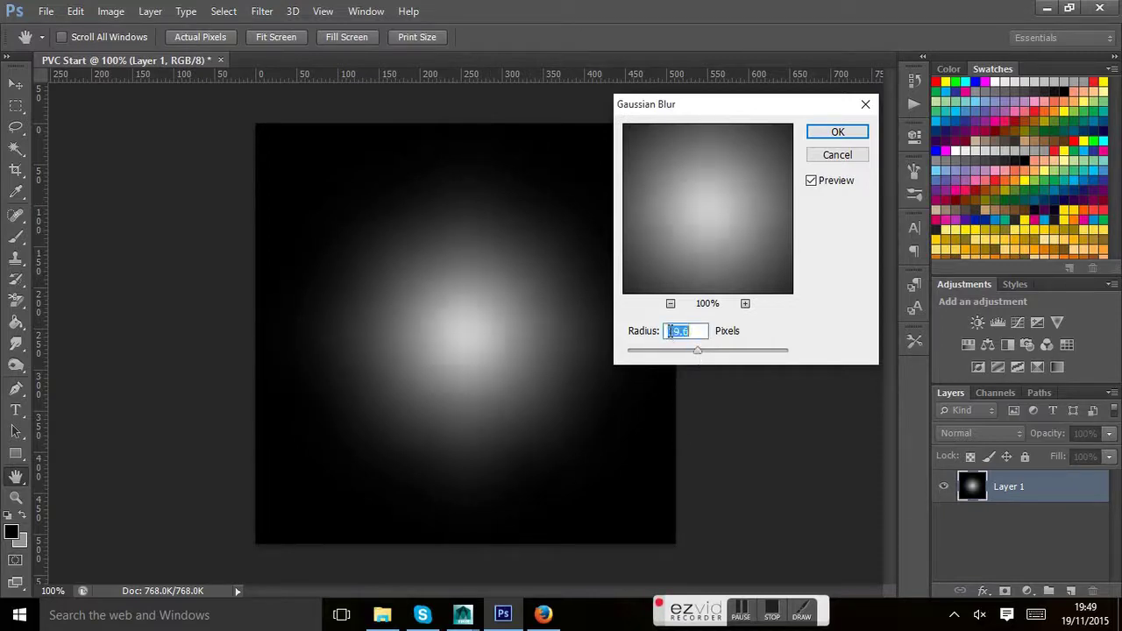
text(25)
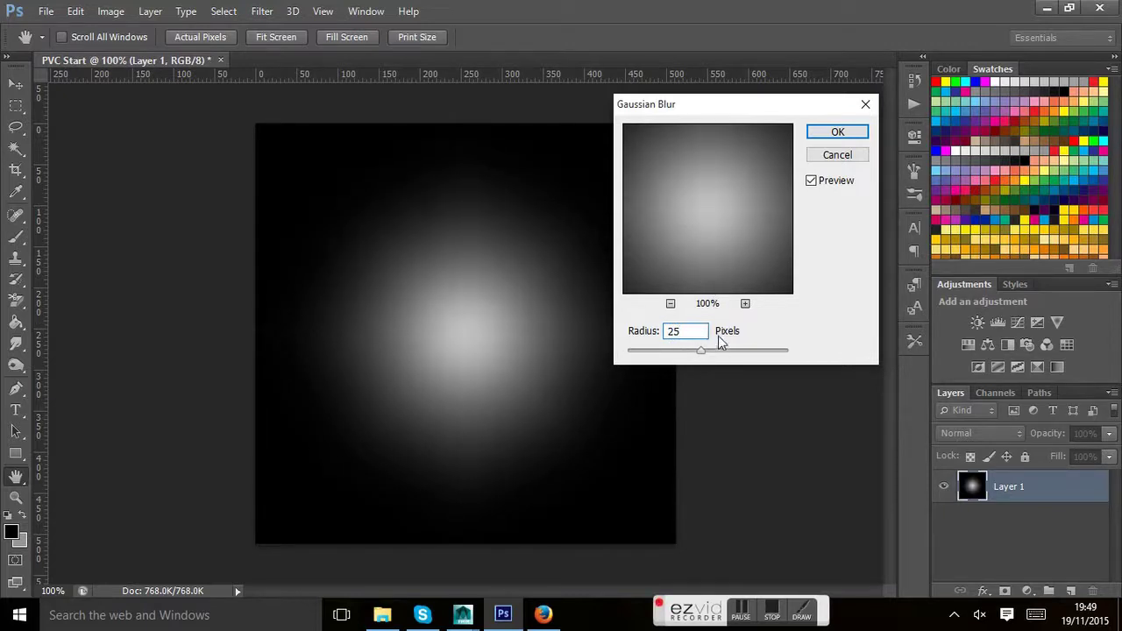
click(846, 133)
key(g)
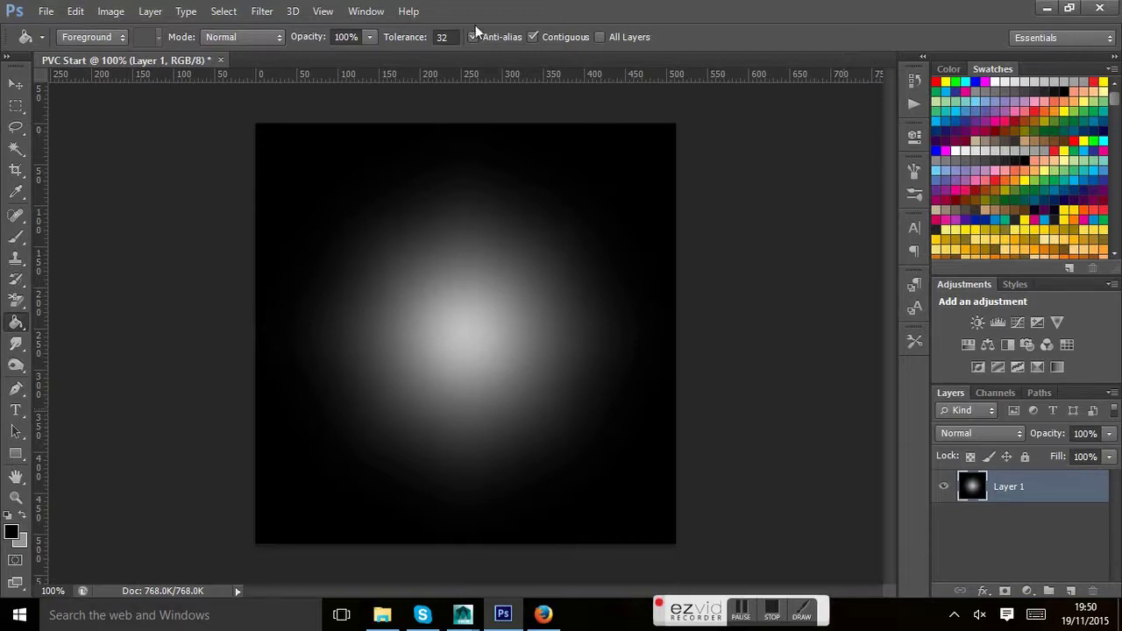
Step: Apply a Radial Blur to Layer 1 with Amount 100, the Spin method and Best quality
click(257, 16)
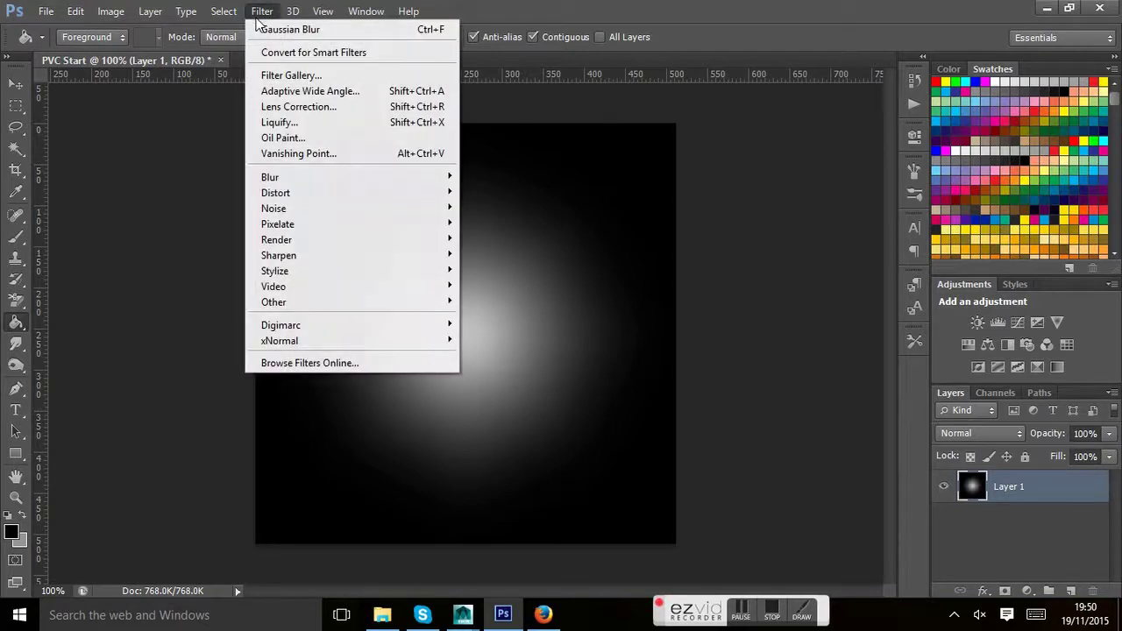
mouse_move(282, 183)
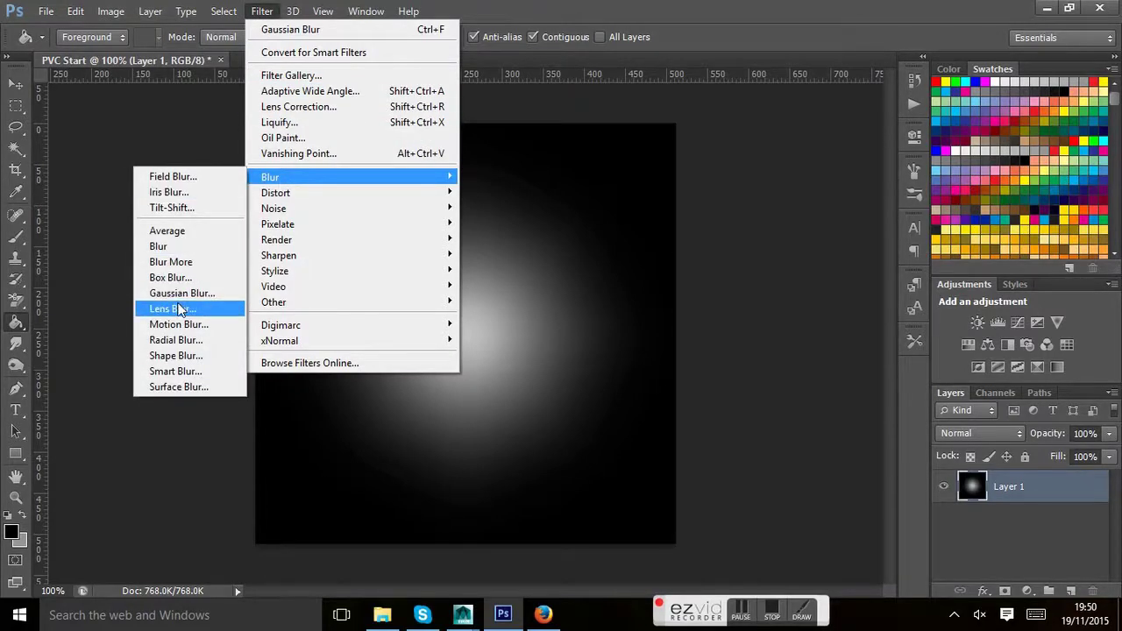
click(175, 341)
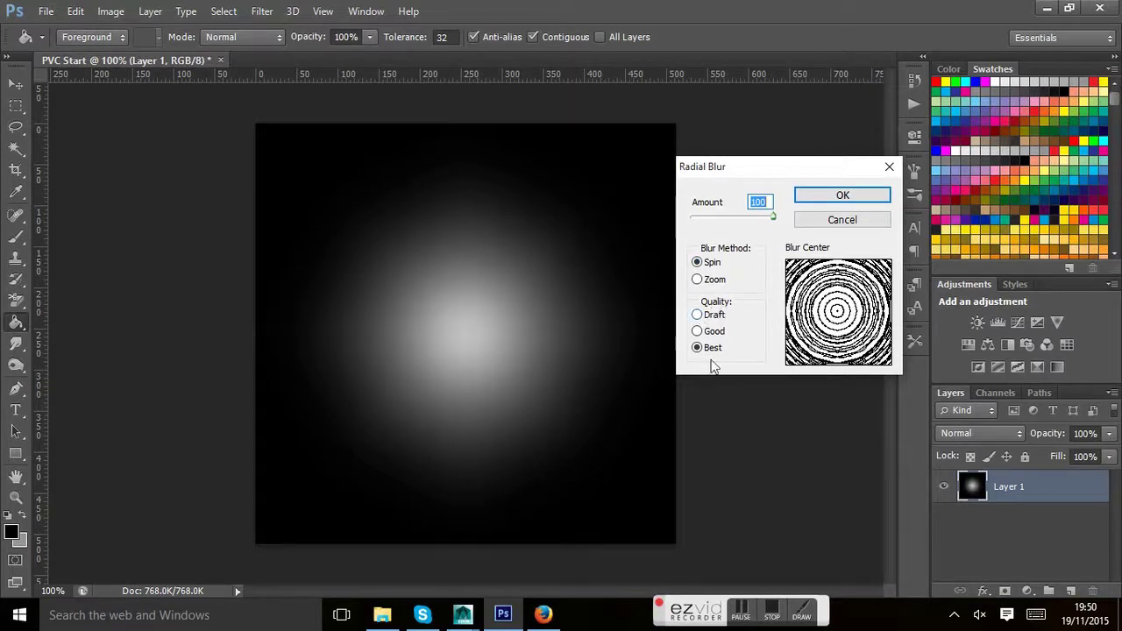
click(812, 203)
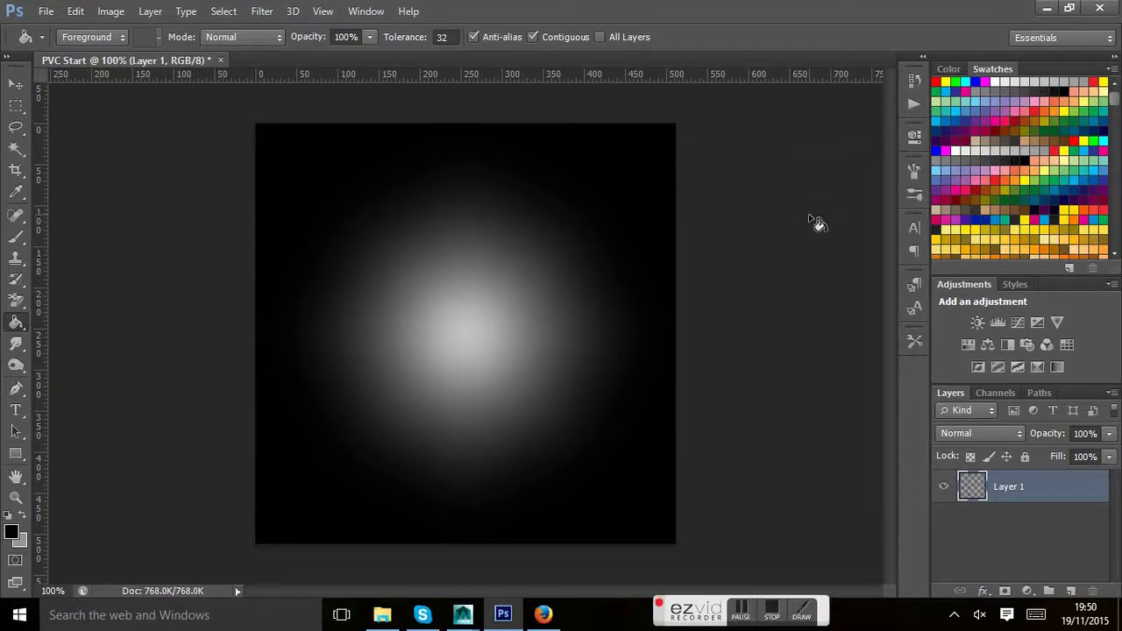